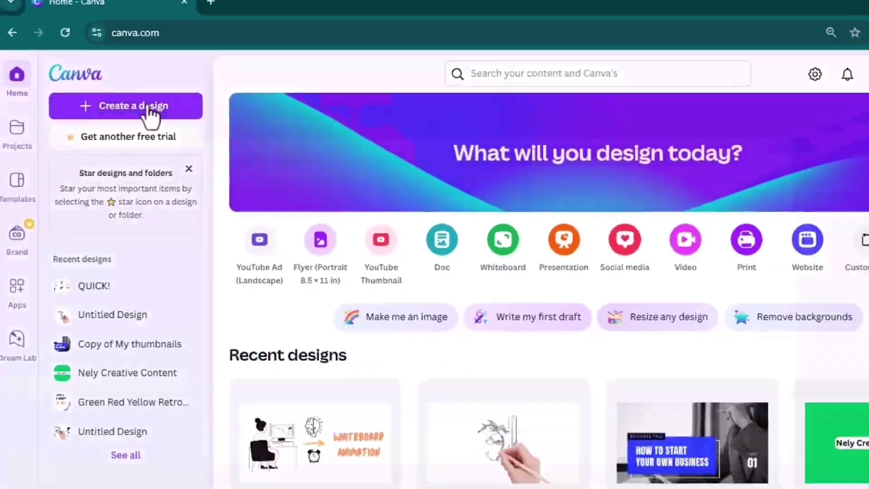
Create a blank YouTube Thumbnail design and show all recently used elements
{"action": "left_click", "coordinate": [149, 109]}
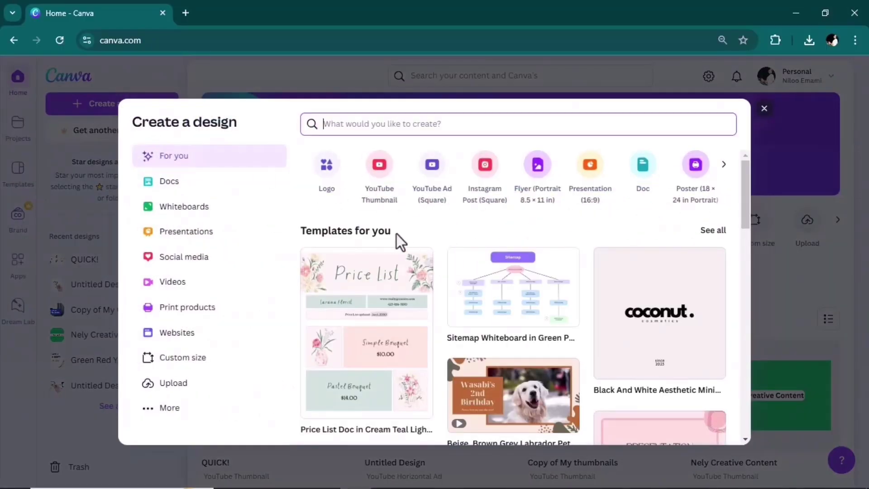
{"action": "left_click", "coordinate": [378, 175]}
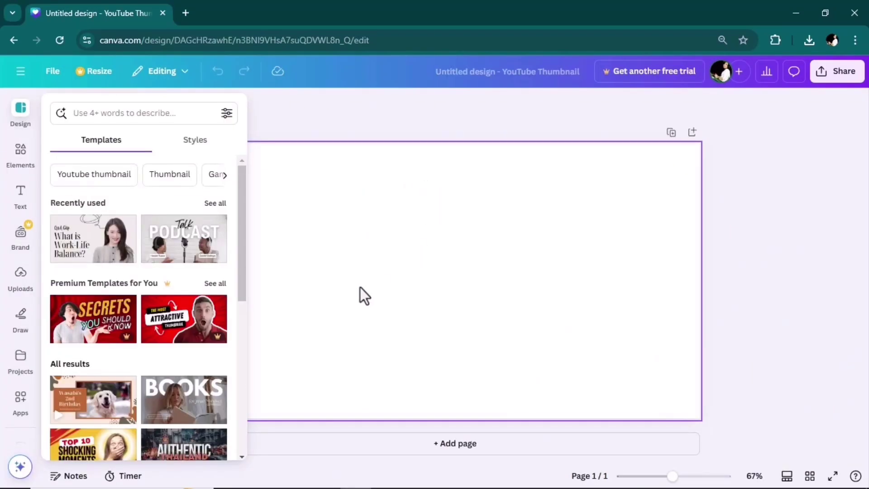
{"action": "left_click", "coordinate": [20, 154]}
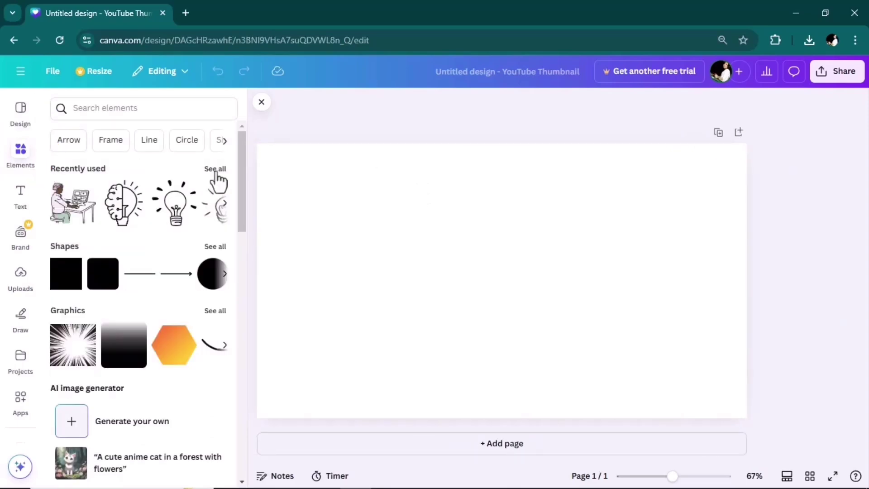
{"action": "left_click", "coordinate": [215, 170]}
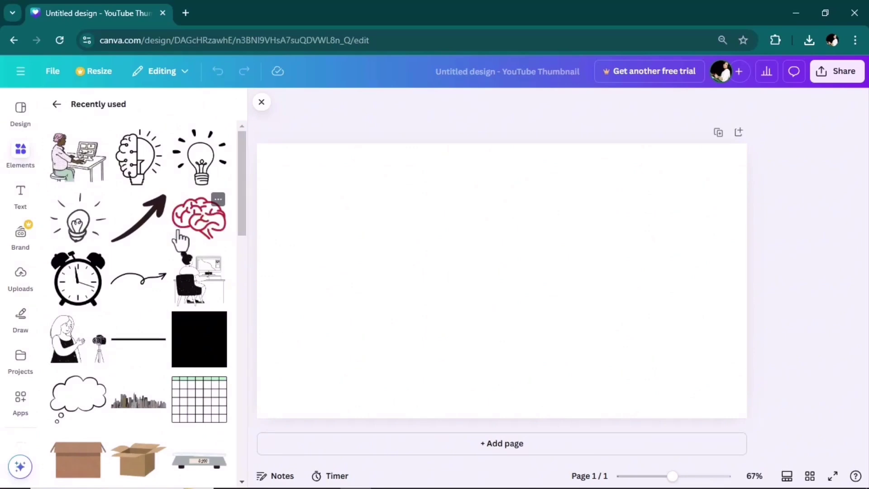
Search Elements for 'arrow sketch' graphics and add the curved sketched arrow to the page
{"action": "left_click", "coordinate": [58, 105]}
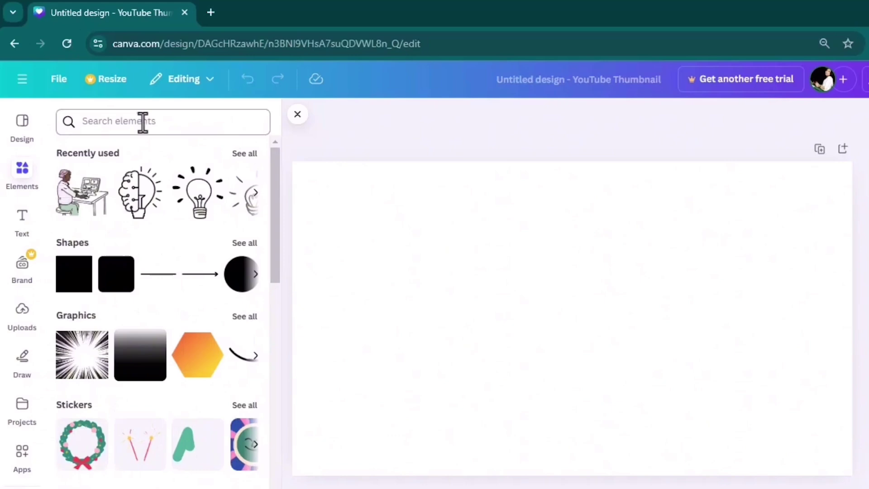
{"action": "left_click", "coordinate": [126, 109]}
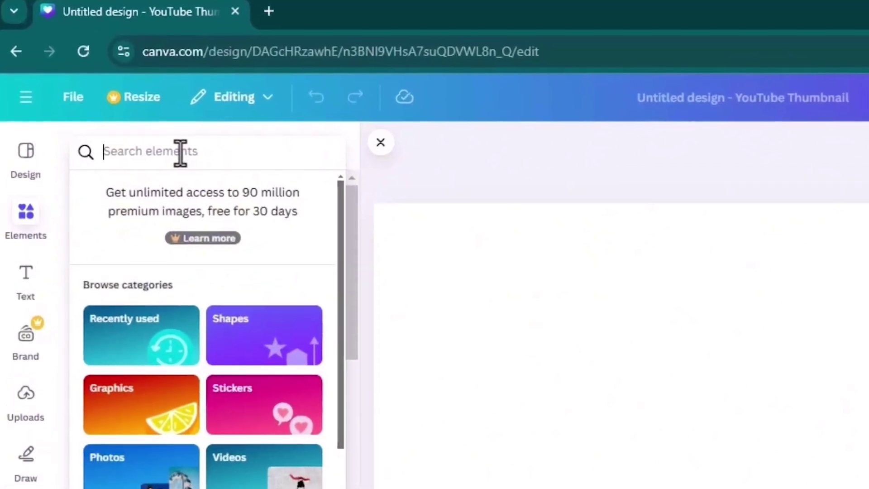
{"action": "type", "text": "arrow"}
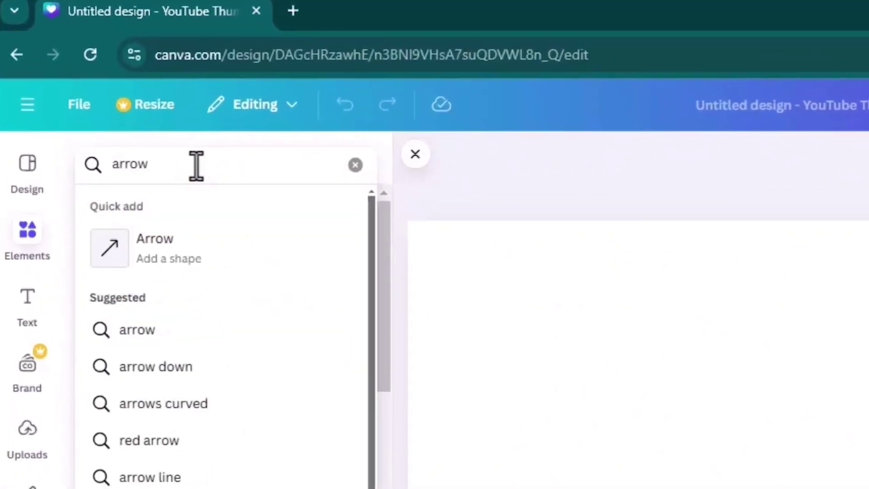
{"action": "type", "text": " sketch"}
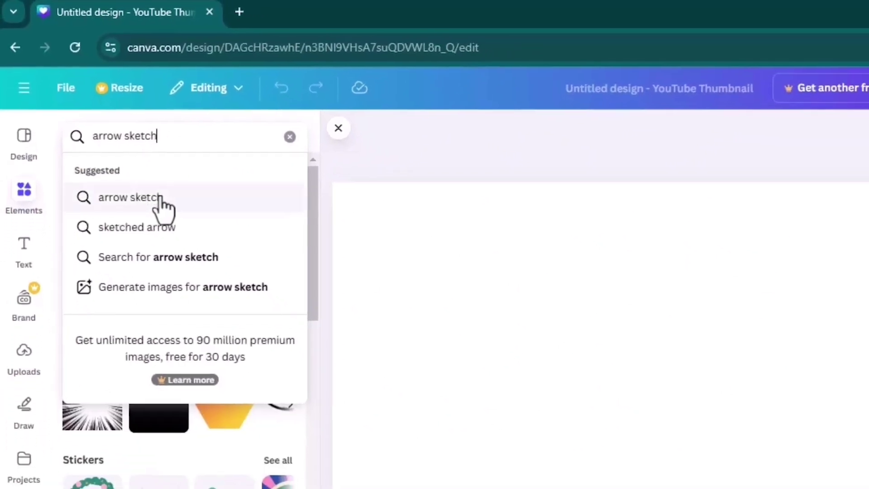
{"action": "left_click", "coordinate": [190, 239]}
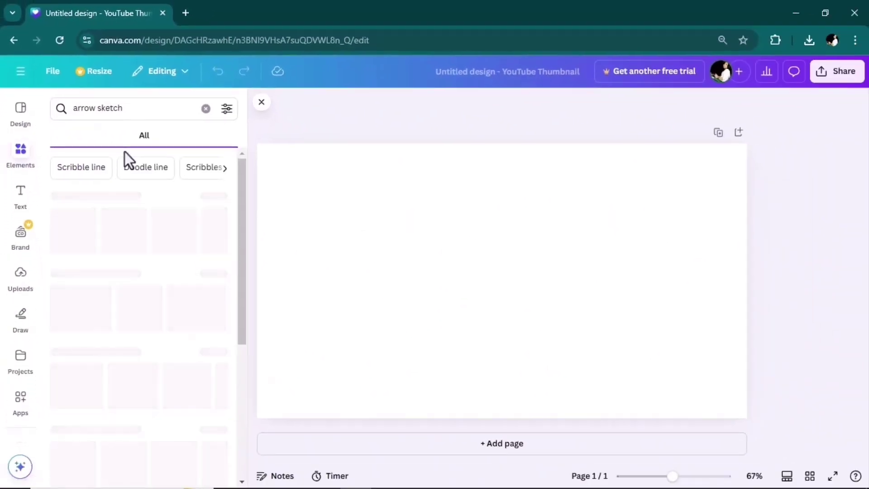
{"action": "left_click", "coordinate": [91, 137]}
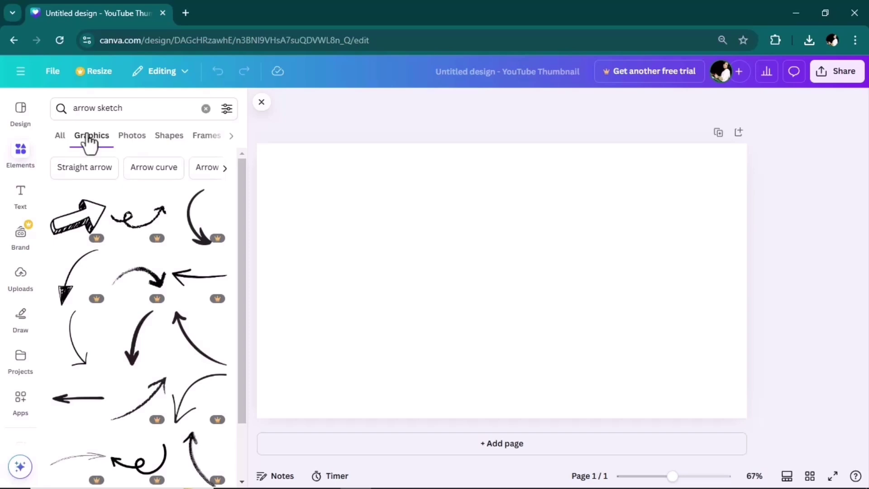
{"action": "scroll", "coordinate": [179, 250], "scroll_direction": "down", "scroll_amount": 1}
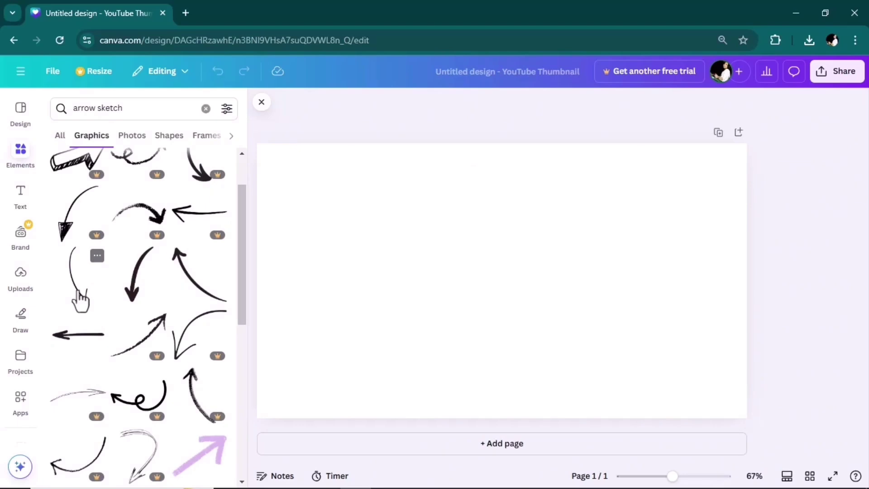
{"action": "scroll", "coordinate": [212, 283], "scroll_direction": "up", "scroll_amount": 2}
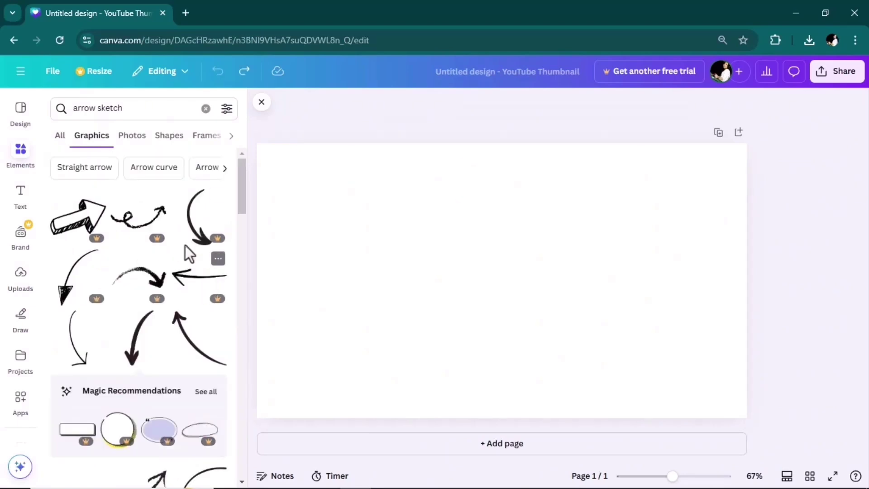
{"action": "scroll", "coordinate": [163, 289], "scroll_direction": "down", "scroll_amount": 2}
{"action": "left_click", "coordinate": [141, 288]}
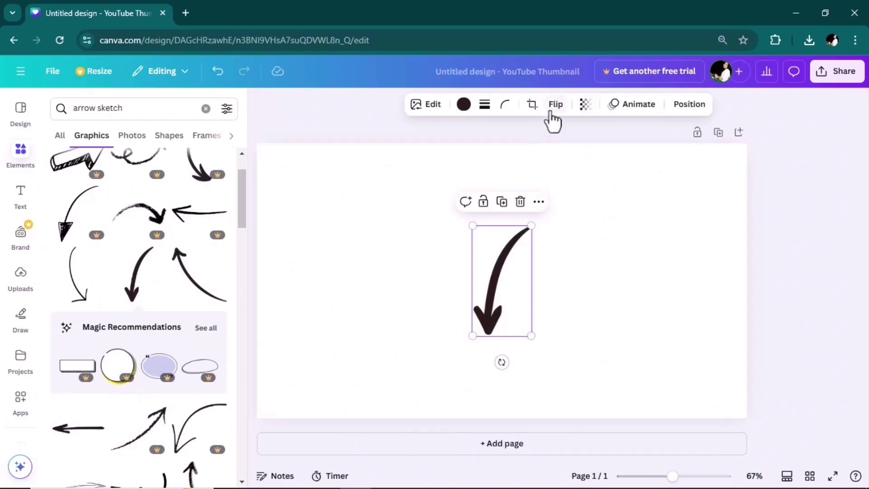
Flip the arrow vertically, rotate it to point right, and colour it orange
{"action": "left_click", "coordinate": [566, 156]}
{"action": "left_click_drag", "start_coordinate": [502, 362], "coordinate": [312, 278]}
{"action": "left_click", "coordinate": [464, 105]}
{"action": "left_click", "coordinate": [192, 452]}
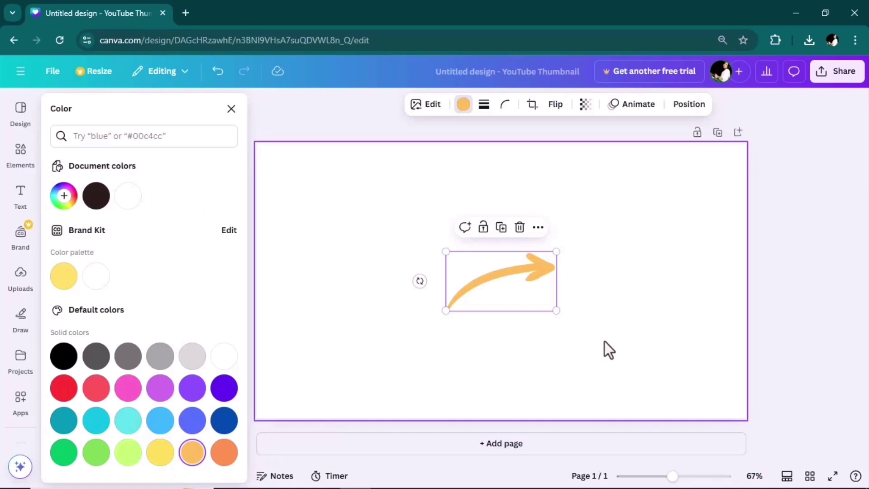
{"action": "left_click", "coordinate": [507, 363]}
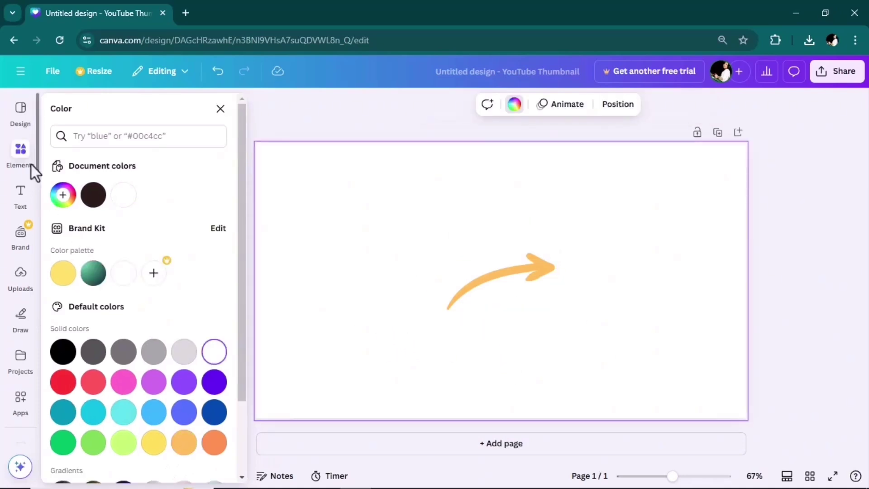
{"action": "left_click", "coordinate": [21, 152]}
Add an 'idea bulb sketch' lightbulb, resize it, and place it above the slightly tilted arrow
{"action": "left_click", "coordinate": [97, 110]}
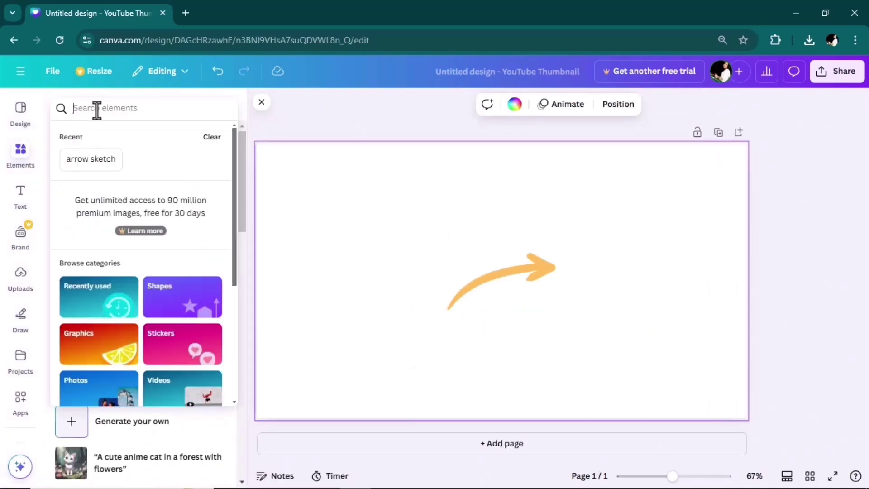
{"action": "type", "text": "idea bulb sketch"}
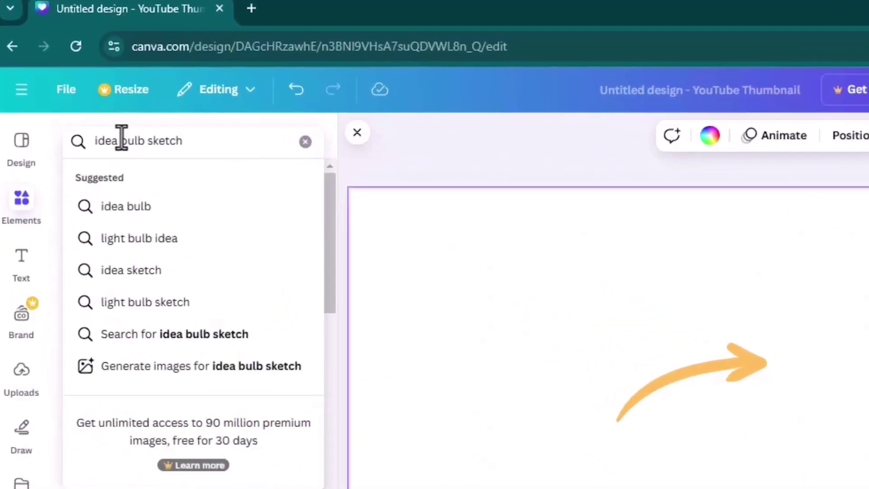
{"action": "key", "text": "Return"}
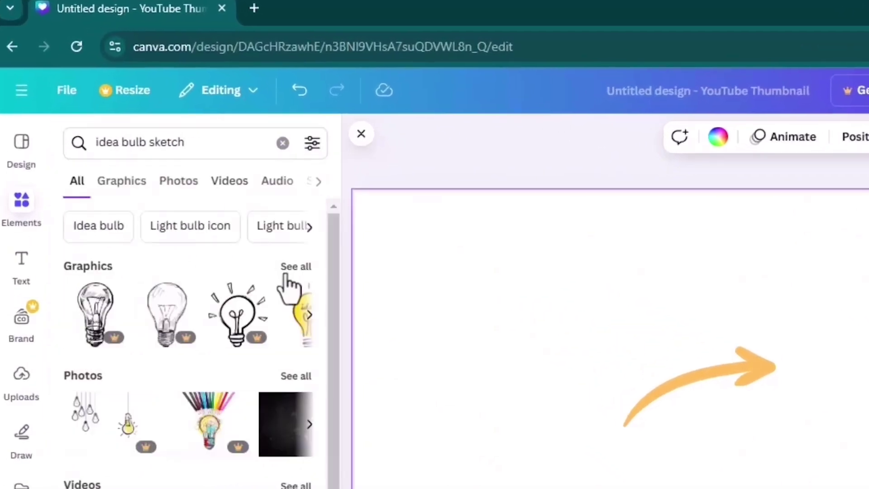
{"action": "left_click", "coordinate": [292, 272]}
{"action": "scroll", "coordinate": [173, 290], "scroll_direction": "down", "scroll_amount": 2}
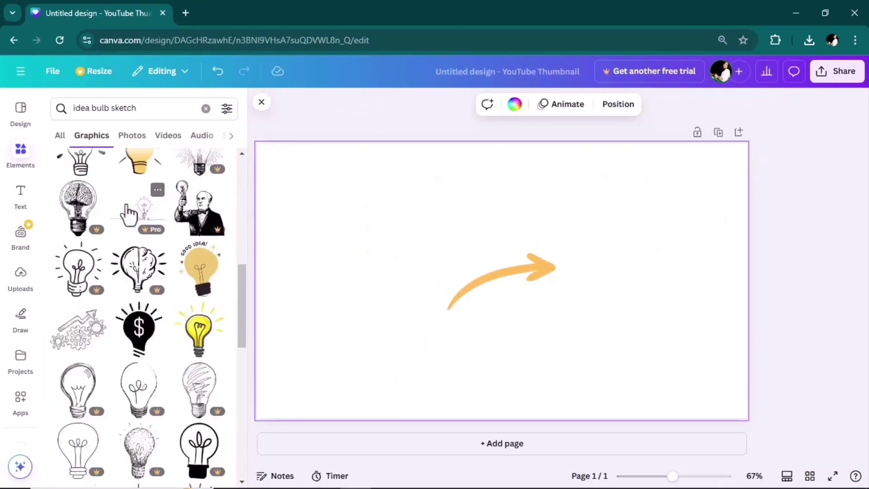
{"action": "scroll", "coordinate": [131, 280], "scroll_direction": "down", "scroll_amount": 8}
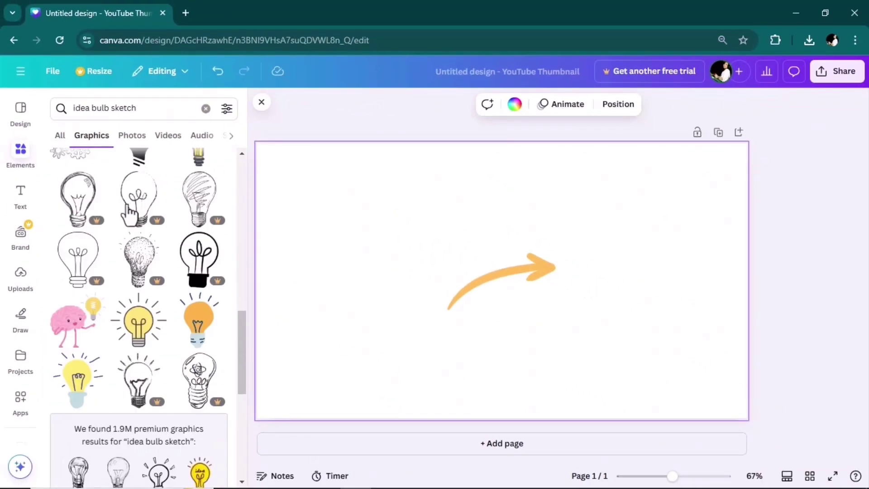
{"action": "left_click", "coordinate": [140, 346]}
{"action": "left_click_drag", "start_coordinate": [545, 336], "coordinate": [488, 264]}
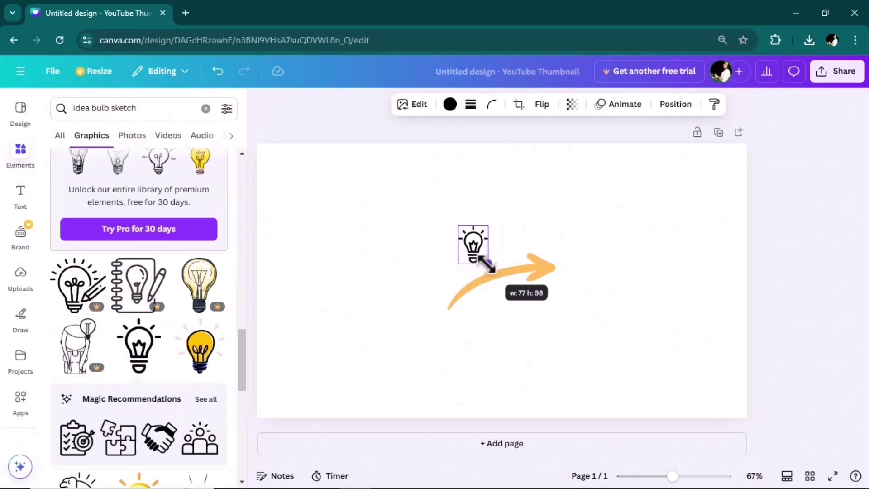
{"action": "left_click_drag", "start_coordinate": [491, 222], "coordinate": [496, 225]}
{"action": "left_click", "coordinate": [520, 278]}
{"action": "left_click_drag", "start_coordinate": [555, 309], "coordinate": [536, 303]}
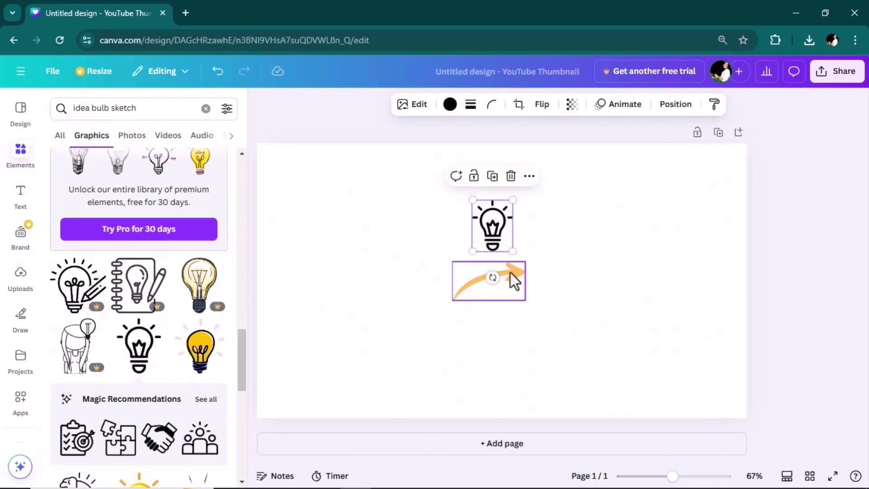
{"action": "left_click_drag", "start_coordinate": [425, 281], "coordinate": [414, 275]}
{"action": "left_click_drag", "start_coordinate": [493, 225], "coordinate": [483, 228]}
{"action": "left_click_drag", "start_coordinate": [506, 203], "coordinate": [512, 195]}
Search 'clock sketch' and place a black alarm clock below the arrow
{"action": "left_click", "coordinate": [136, 107]}
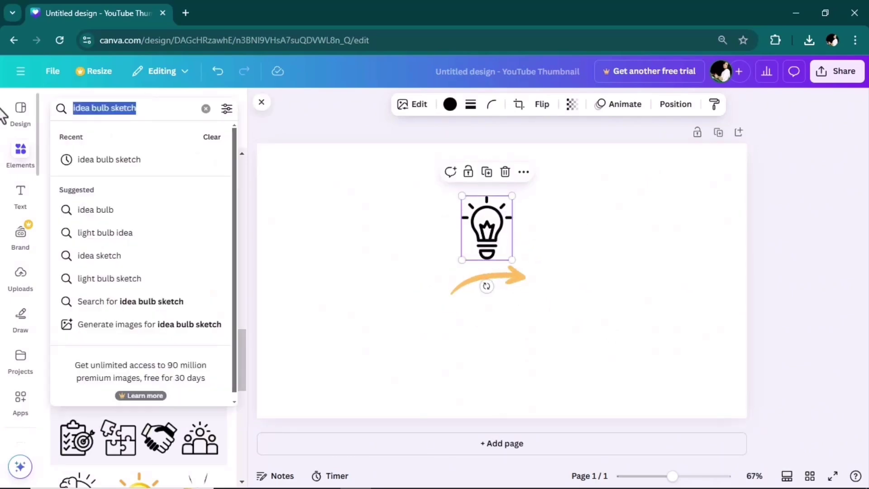
{"action": "type", "text": "clock sketch"}
{"action": "key", "text": "Return"}
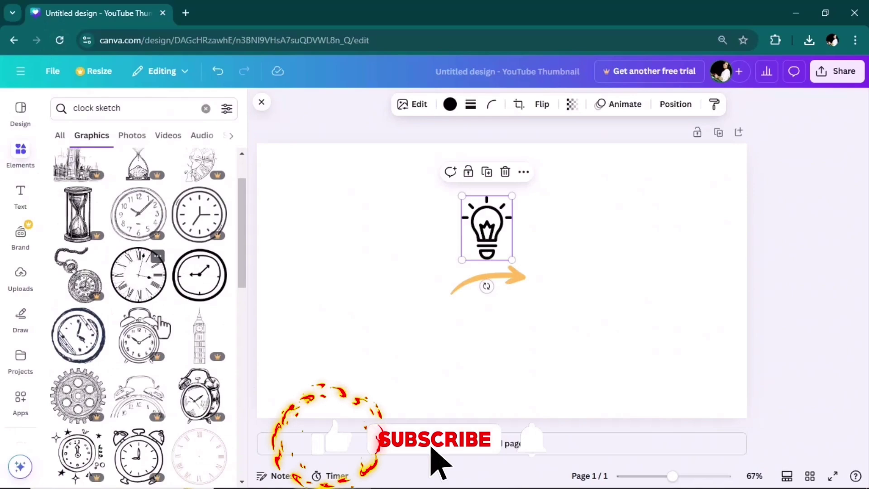
{"action": "scroll", "coordinate": [141, 240], "scroll_direction": "down", "scroll_amount": 3}
{"action": "scroll", "coordinate": [142, 240], "scroll_direction": "down", "scroll_amount": 10}
{"action": "left_click_drag", "start_coordinate": [138, 390], "coordinate": [495, 316]}
Add the woman-at-desk illustration from Recently used, left of the lightbulb
{"action": "scroll", "coordinate": [141, 271], "scroll_direction": "up", "scroll_amount": 10}
{"action": "left_click", "coordinate": [206, 108]}
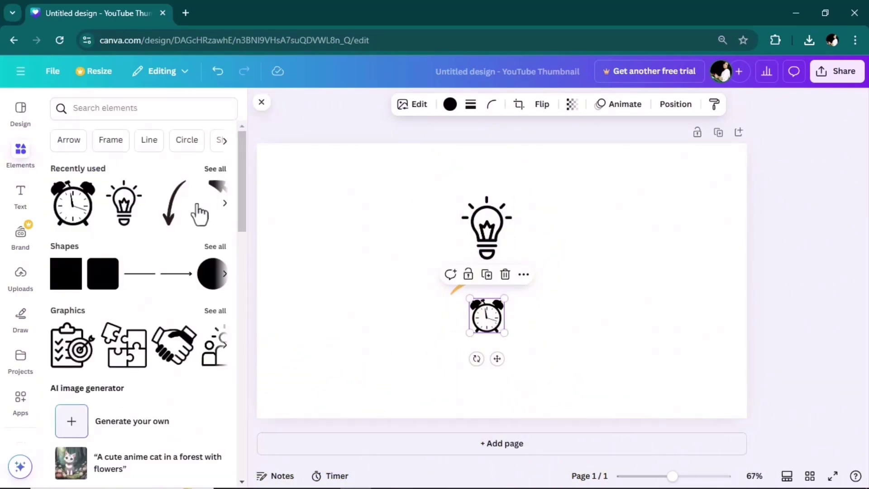
{"action": "left_click", "coordinate": [213, 169]}
{"action": "left_click_drag", "start_coordinate": [199, 240], "coordinate": [398, 244]}
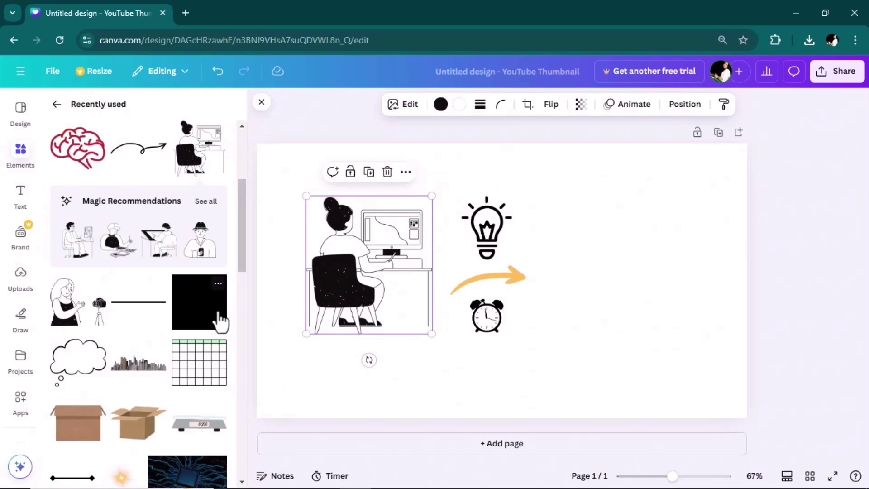
{"action": "left_click", "coordinate": [21, 195]}
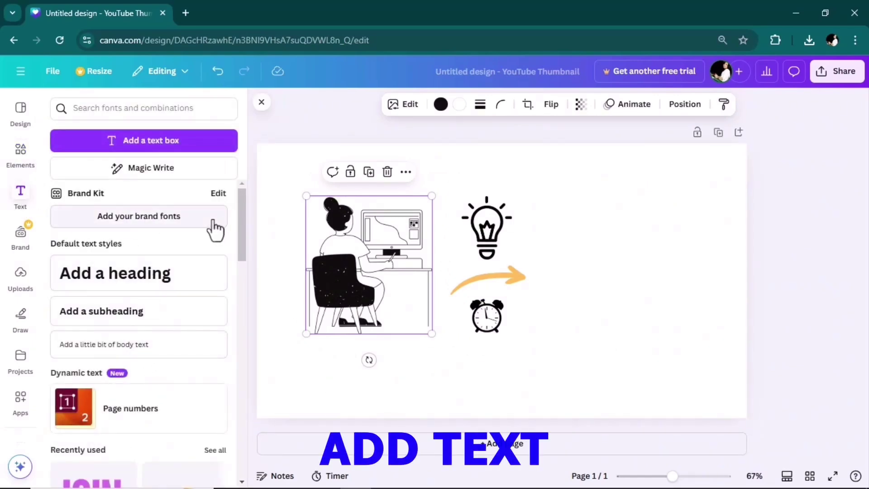
Add a heading reading 'Whiteboard Animation' to the right of the lightbulb
{"action": "left_click", "coordinate": [175, 287]}
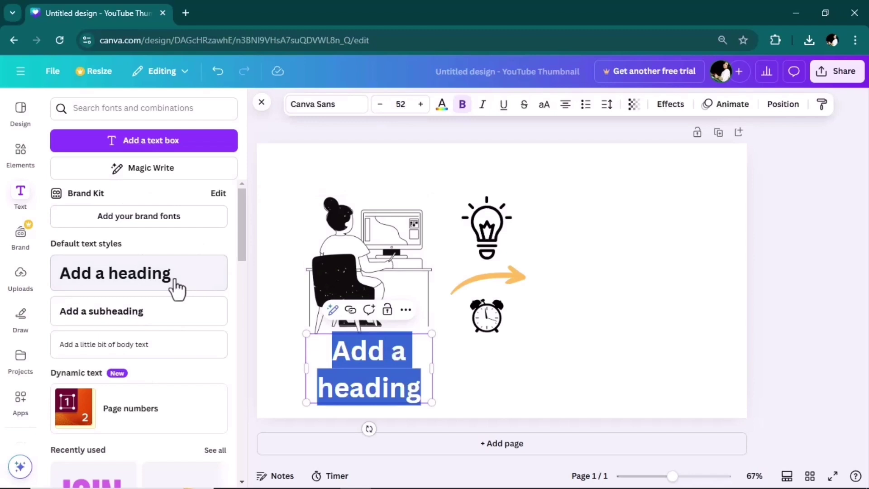
{"action": "left_click", "coordinate": [361, 361]}
{"action": "left_click_drag", "start_coordinate": [422, 396], "coordinate": [693, 299]}
{"action": "double_click", "coordinate": [689, 291]}
{"action": "type", "text": "W"}
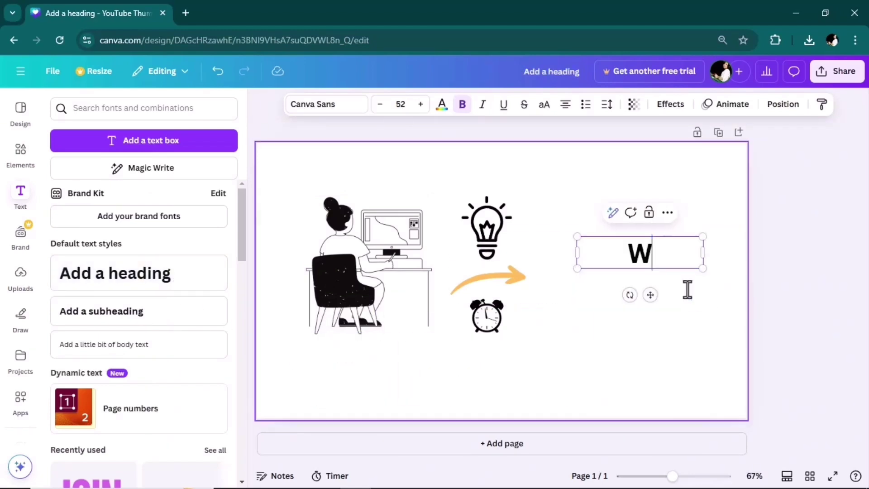
{"action": "type", "text": "hiteboard Animation"}
{"action": "left_click_drag", "start_coordinate": [703, 271], "coordinate": [733, 299]}
Apply the TC October font to the heading and enlarge it and the desk illustration
{"action": "left_click", "coordinate": [357, 105]}
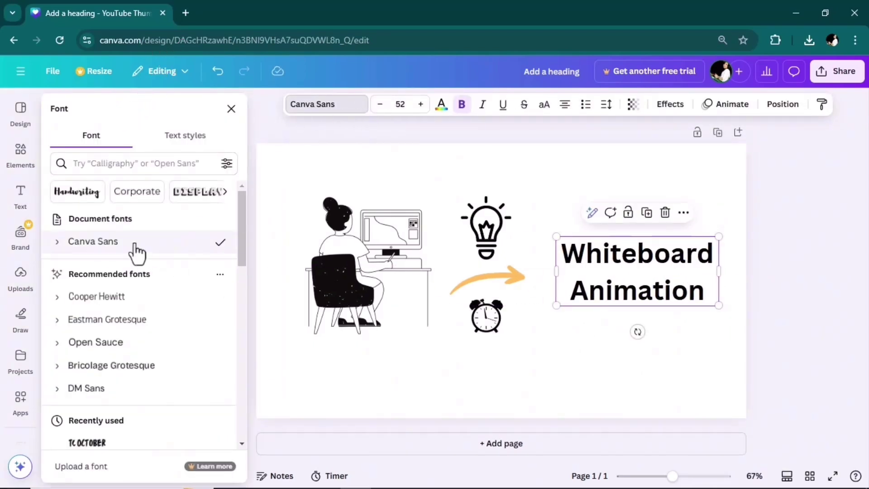
{"action": "scroll", "coordinate": [133, 303], "scroll_direction": "down", "scroll_amount": 2}
{"action": "left_click", "coordinate": [95, 383]}
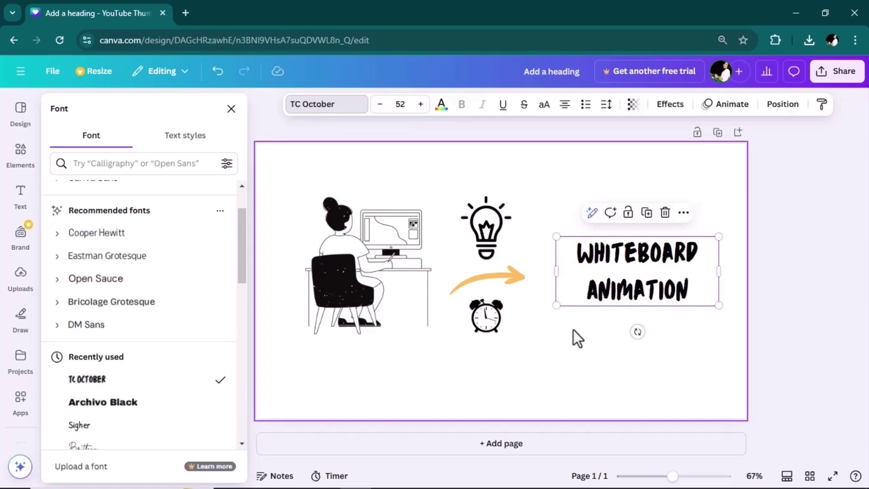
{"action": "left_click_drag", "start_coordinate": [557, 305], "coordinate": [537, 316]}
{"action": "left_click", "coordinate": [310, 337]}
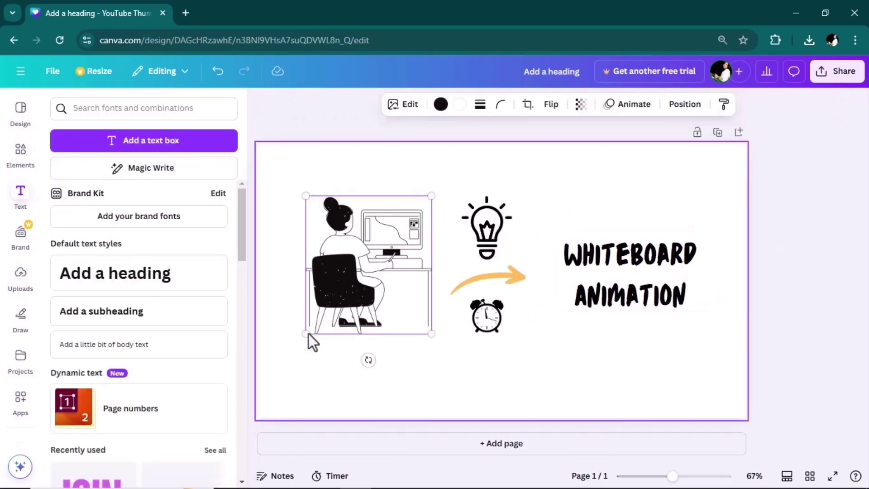
{"action": "left_click_drag", "start_coordinate": [307, 332], "coordinate": [284, 358]}
Colour the heading orange and nudge the lightbulb slightly right
{"action": "left_click", "coordinate": [618, 258]}
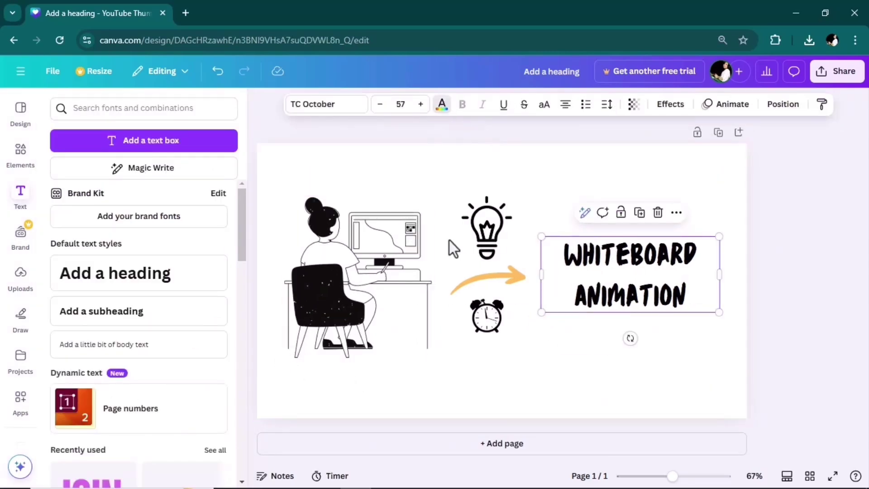
{"action": "left_click", "coordinate": [442, 104]}
{"action": "left_click", "coordinate": [160, 196]}
{"action": "left_click", "coordinate": [520, 407]}
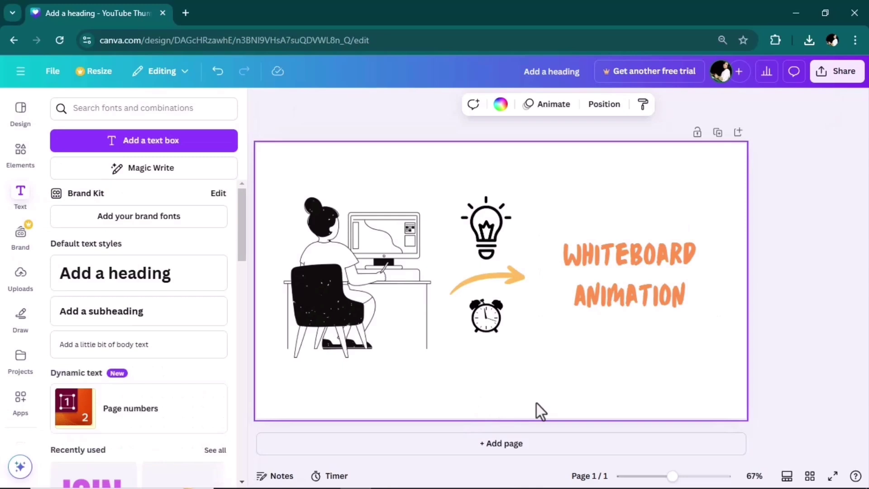
{"action": "left_click", "coordinate": [487, 317]}
{"action": "left_click_drag", "start_coordinate": [487, 229], "coordinate": [494, 229]}
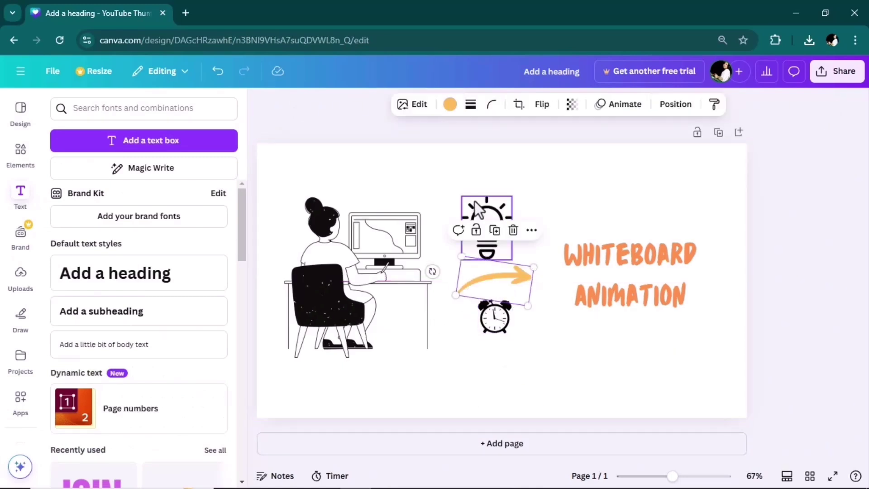
Download the finished thumbnail as the PNG 'Add a heading.png'
{"action": "left_click", "coordinate": [438, 384]}
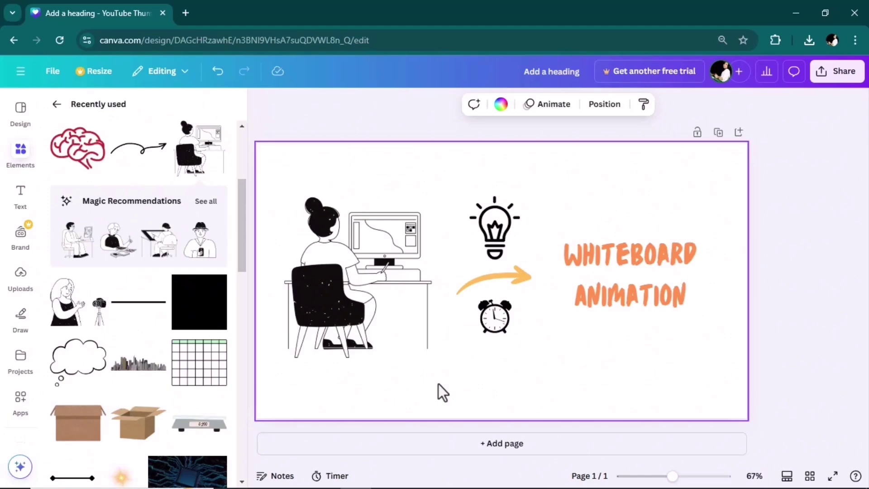
{"action": "left_click", "coordinate": [821, 81]}
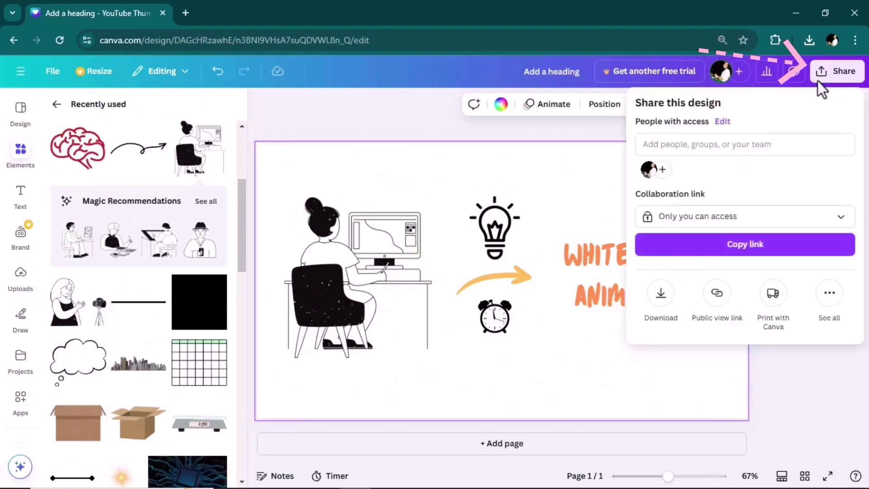
{"action": "left_click", "coordinate": [667, 312]}
{"action": "left_click", "coordinate": [752, 328]}
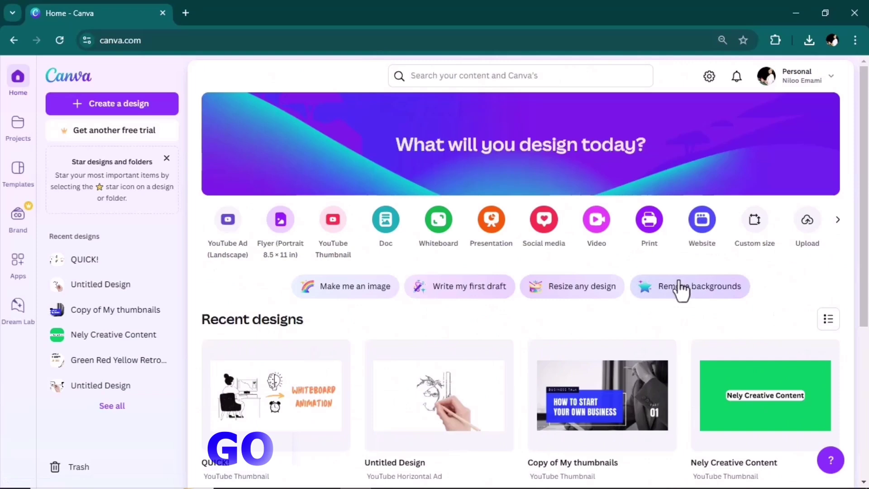
{"action": "left_click", "coordinate": [14, 275]}
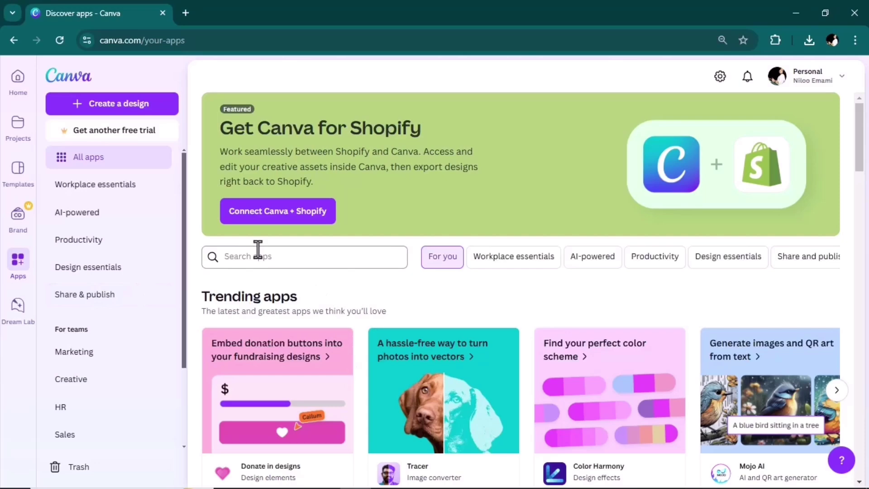
Find the Speed Painter app and use it in a new YouTube Ad (Landscape) design
{"action": "left_click", "coordinate": [261, 257]}
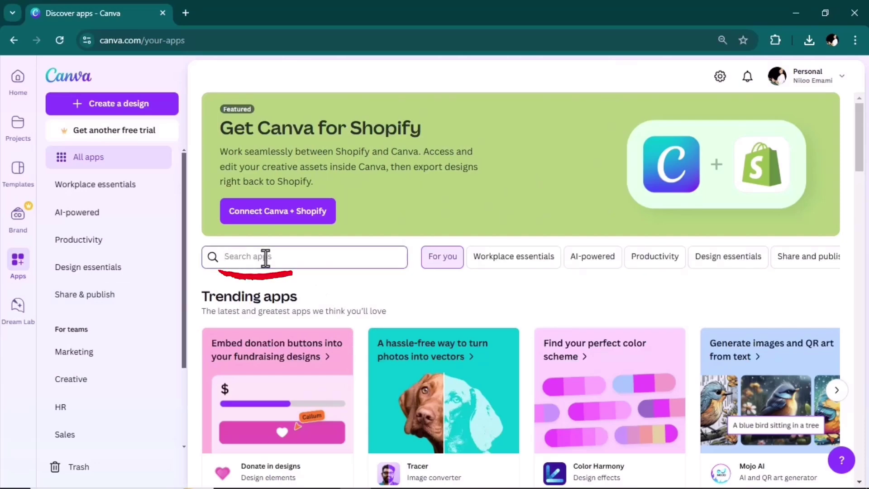
{"action": "type", "text": "s"}
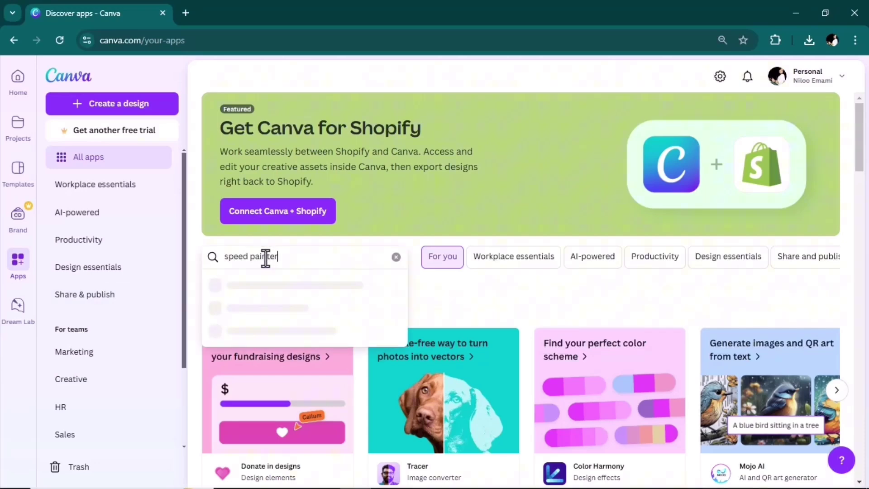
{"action": "type", "text": "peed painter"}
{"action": "key", "text": "Return"}
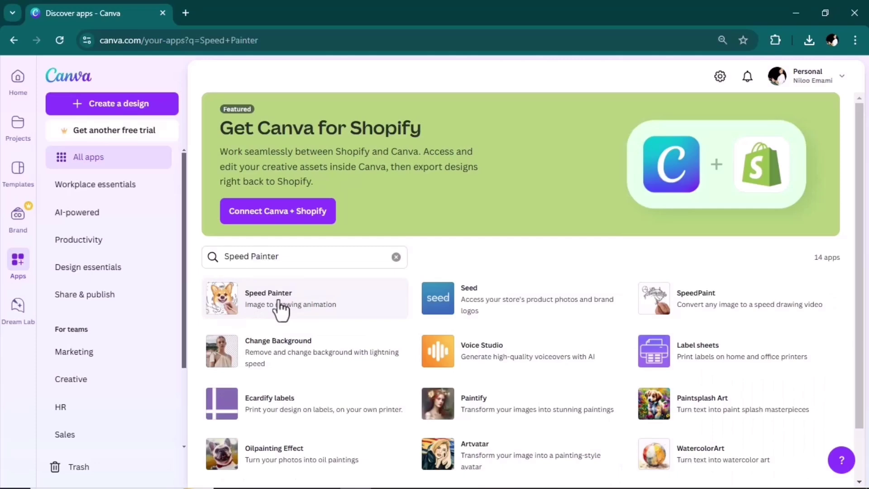
{"action": "left_click", "coordinate": [281, 308]}
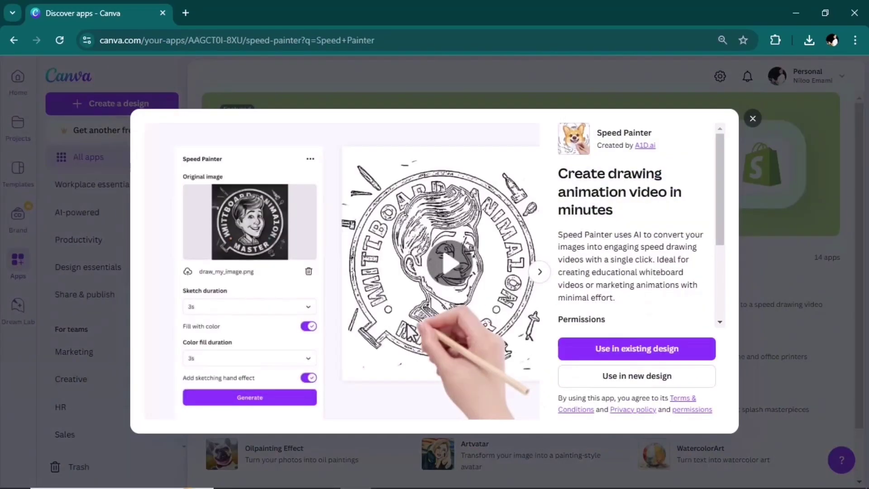
{"action": "left_click", "coordinate": [664, 388]}
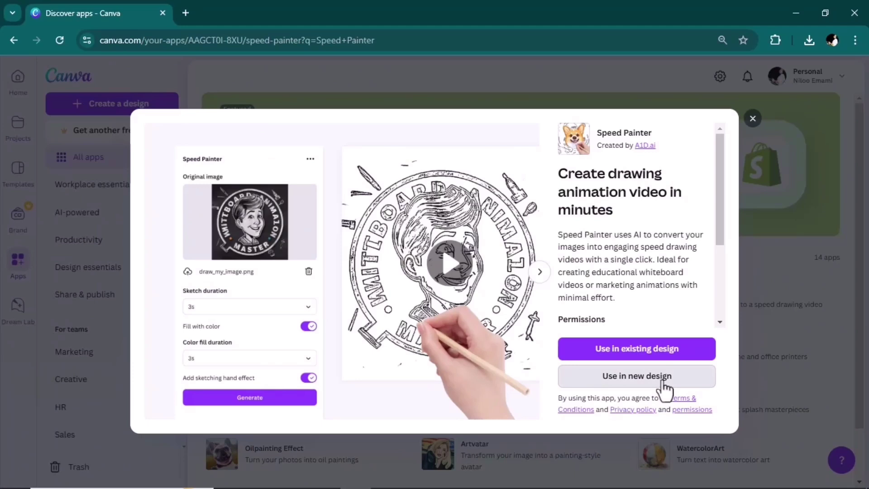
{"action": "type", "text": "youtube"}
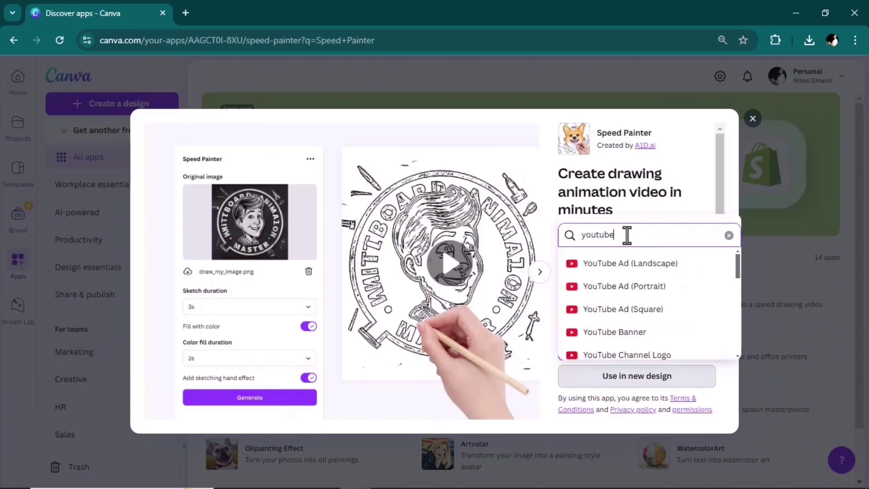
{"action": "left_click", "coordinate": [635, 264]}
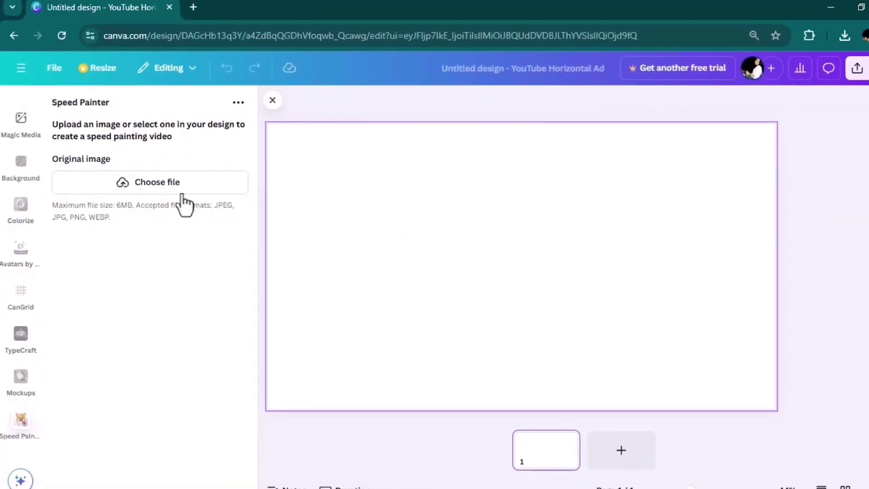
Upload 'Add a heading.png' from Downloads into Speed Painter
{"action": "left_click", "coordinate": [181, 192]}
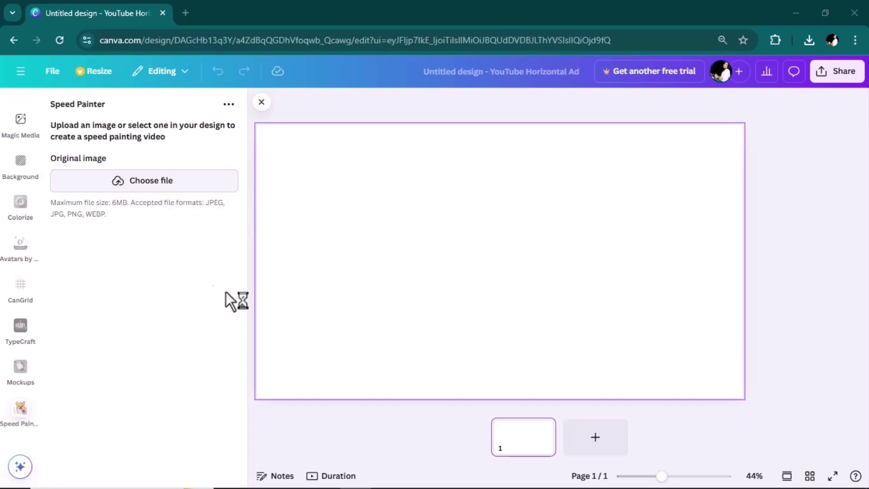
{"action": "left_click", "coordinate": [289, 255]}
{"action": "left_click", "coordinate": [386, 225]}
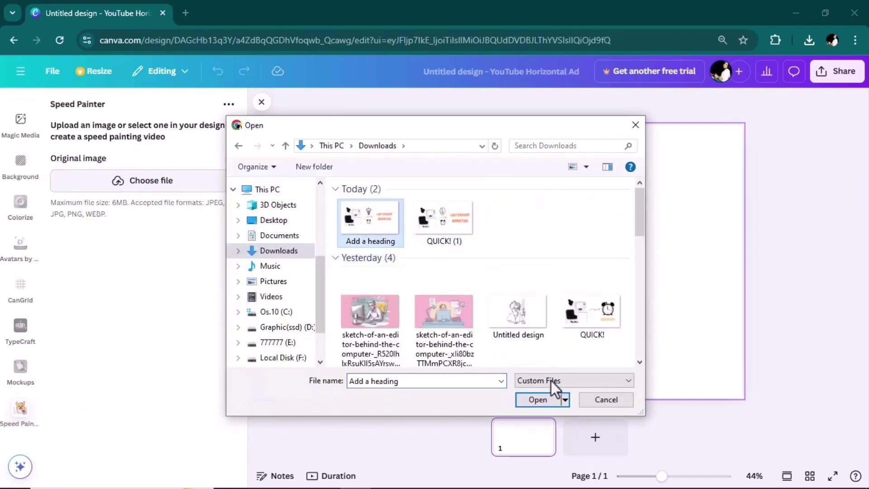
{"action": "left_click", "coordinate": [538, 400]}
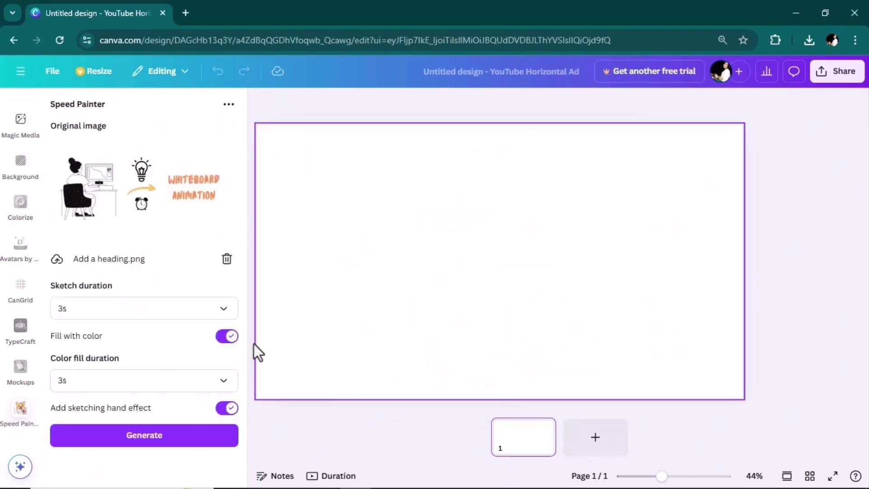
Set the sketch duration to 10s and the colour fill duration to 5s
{"action": "left_click", "coordinate": [219, 310]}
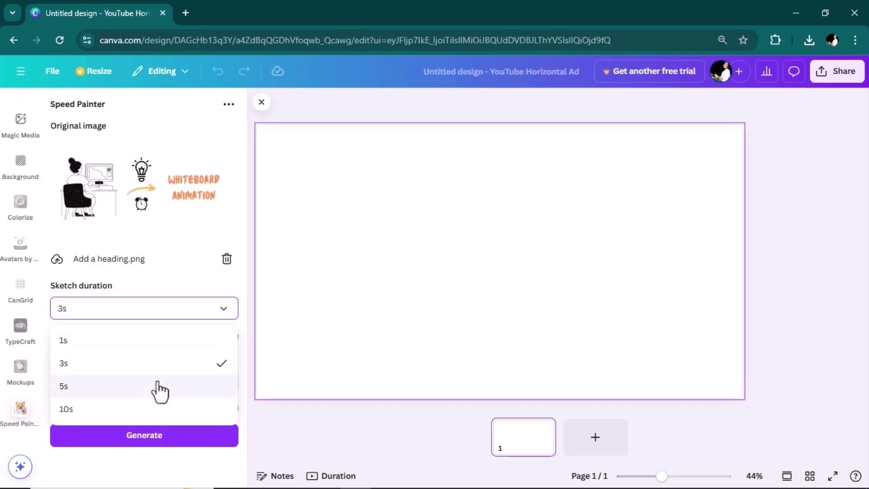
{"action": "left_click", "coordinate": [122, 409]}
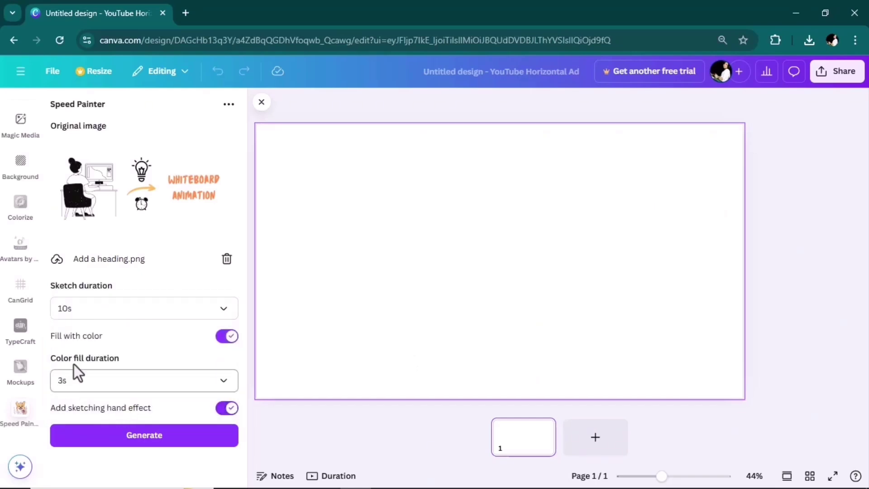
{"action": "left_click", "coordinate": [132, 389]}
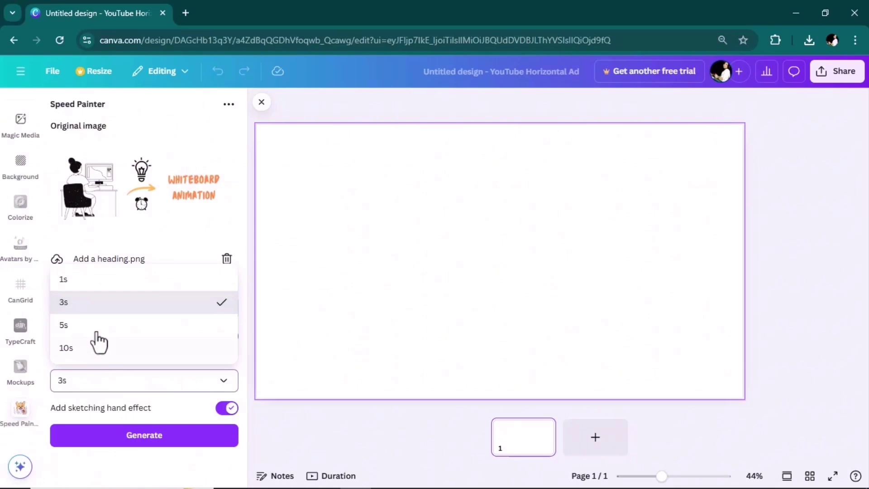
{"action": "left_click", "coordinate": [95, 330]}
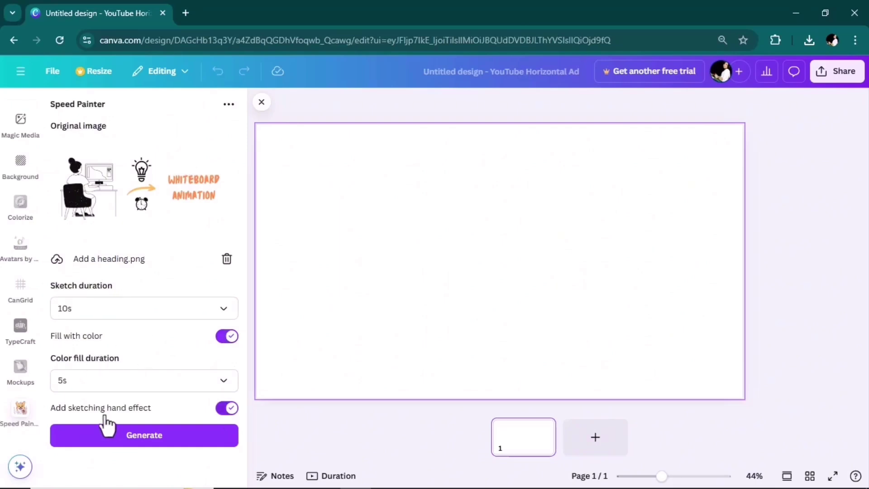
Generate the speed drawing video, add it to the design, and stretch it to fill the page
{"action": "left_click", "coordinate": [144, 435]}
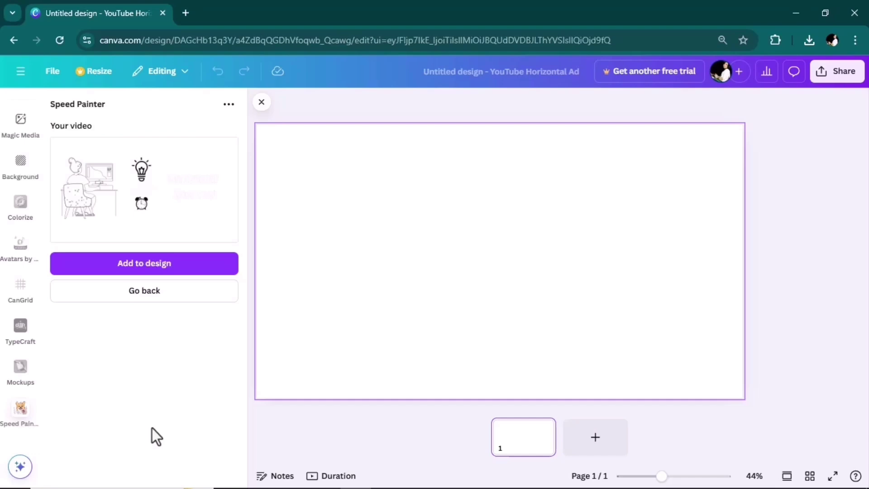
{"action": "left_click", "coordinate": [152, 268]}
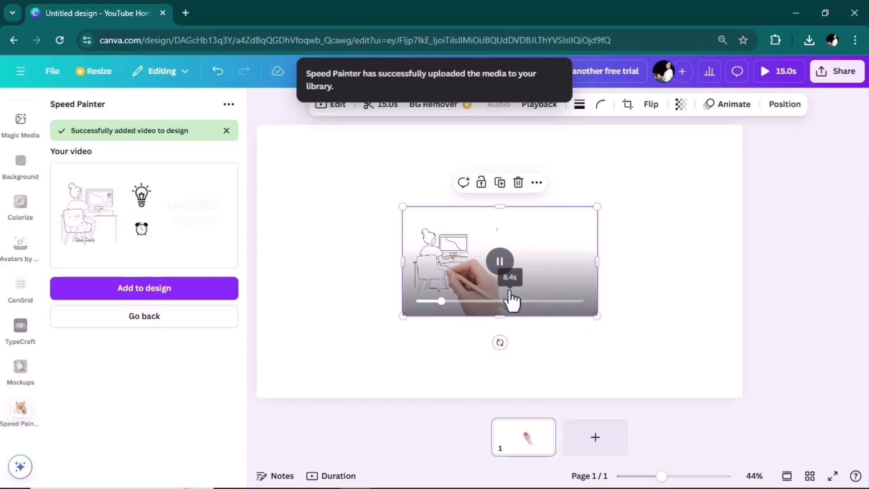
{"action": "left_click_drag", "start_coordinate": [598, 206], "coordinate": [710, 143]}
{"action": "left_click_drag", "start_coordinate": [403, 316], "coordinate": [257, 398]}
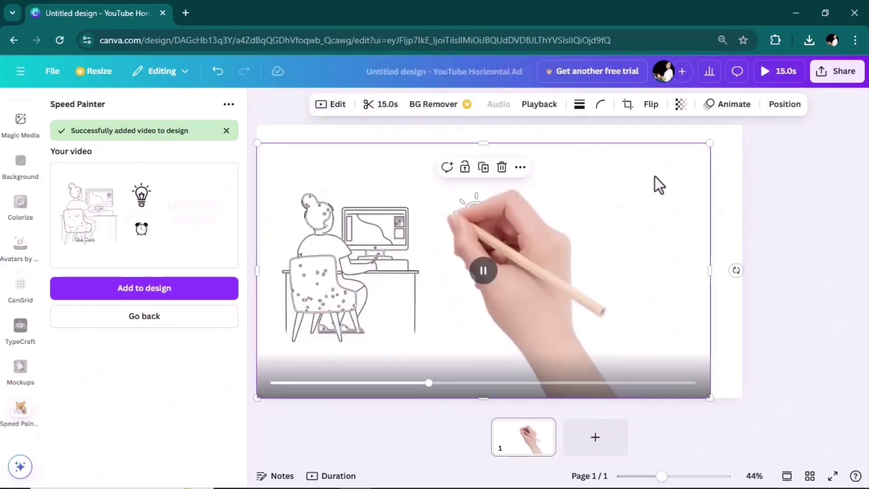
{"action": "left_click_drag", "start_coordinate": [710, 143], "coordinate": [743, 125]}
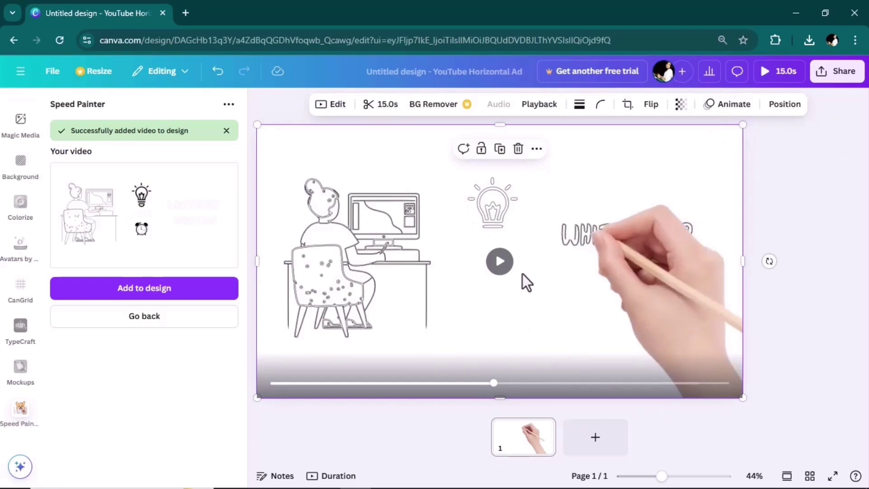
Rewind and preview the whiteboard animation, then pause it and deselect the video
{"action": "left_click_drag", "start_coordinate": [495, 390], "coordinate": [264, 392]}
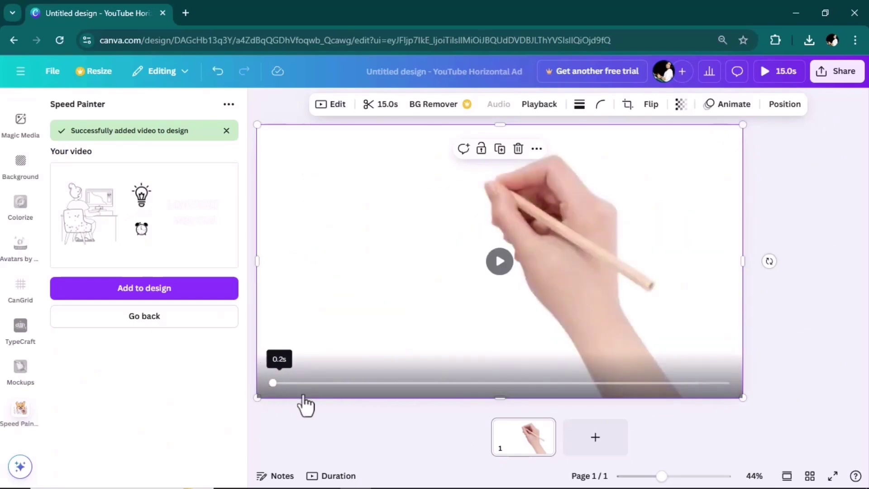
{"action": "left_click", "coordinate": [499, 264]}
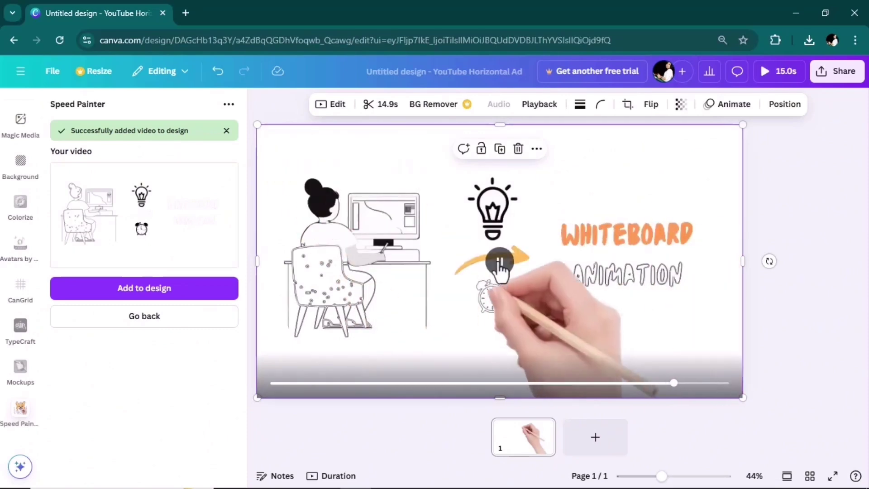
{"action": "left_click", "coordinate": [506, 265]}
{"action": "key", "text": "ctrl+z"}
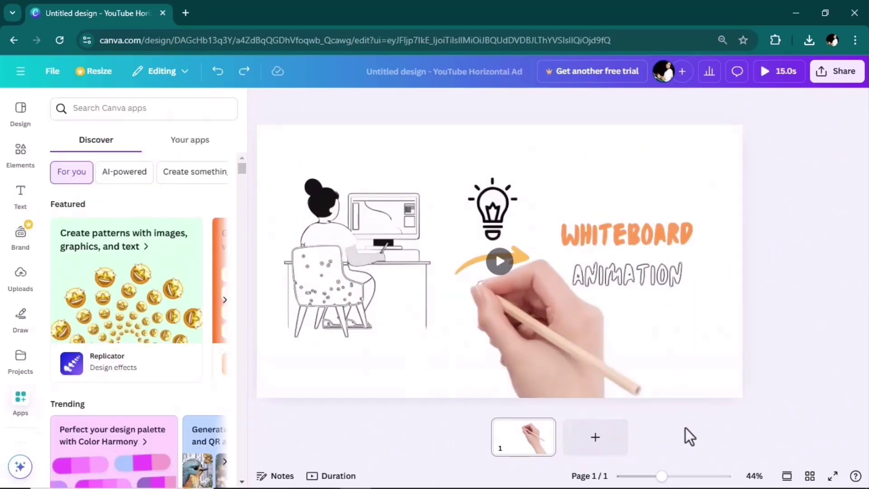
Add a blank second page and open the Speed Painter app from Apps
{"action": "left_click", "coordinate": [609, 445]}
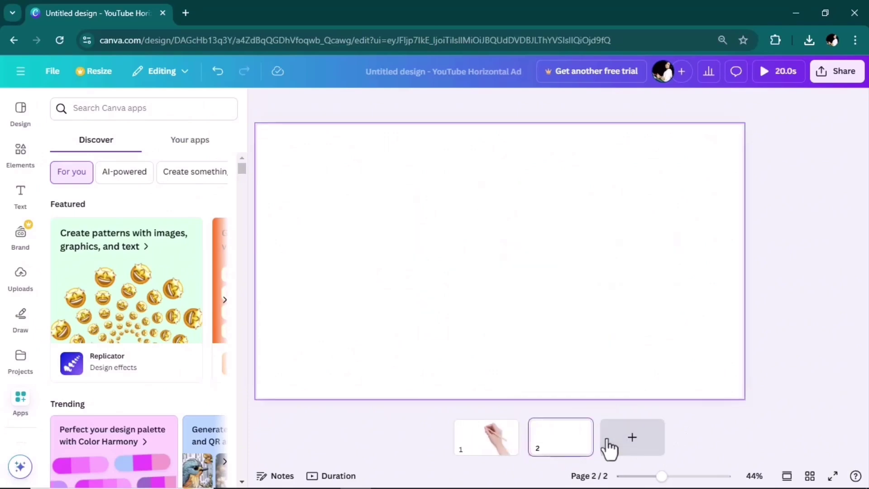
{"action": "left_click", "coordinate": [21, 401]}
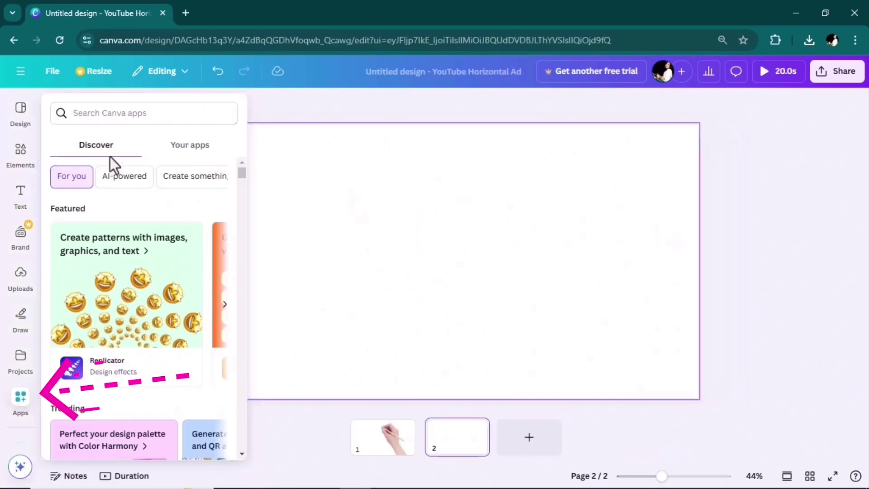
{"action": "left_click", "coordinate": [108, 113]}
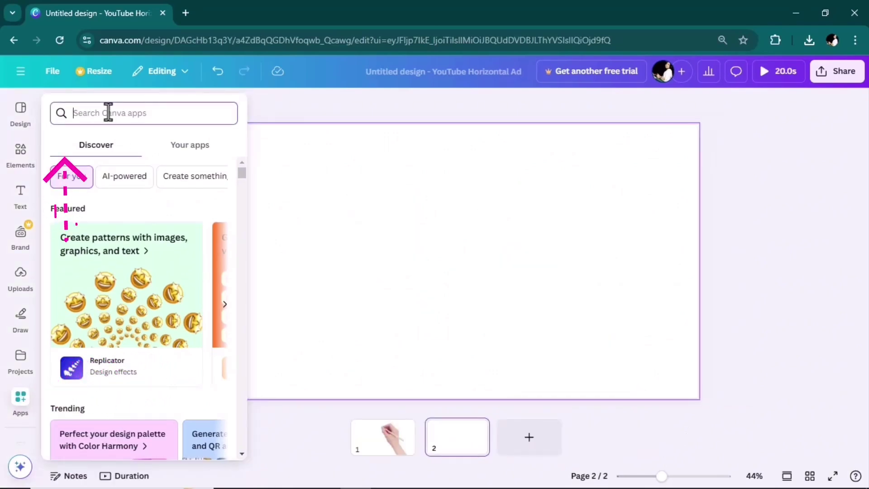
{"action": "type", "text": "speed "}
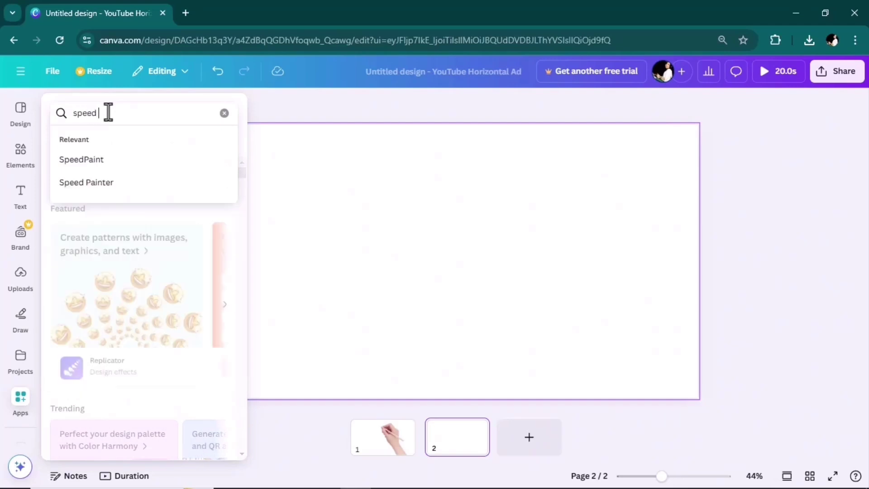
{"action": "type", "text": "painter"}
{"action": "left_click", "coordinate": [91, 160]}
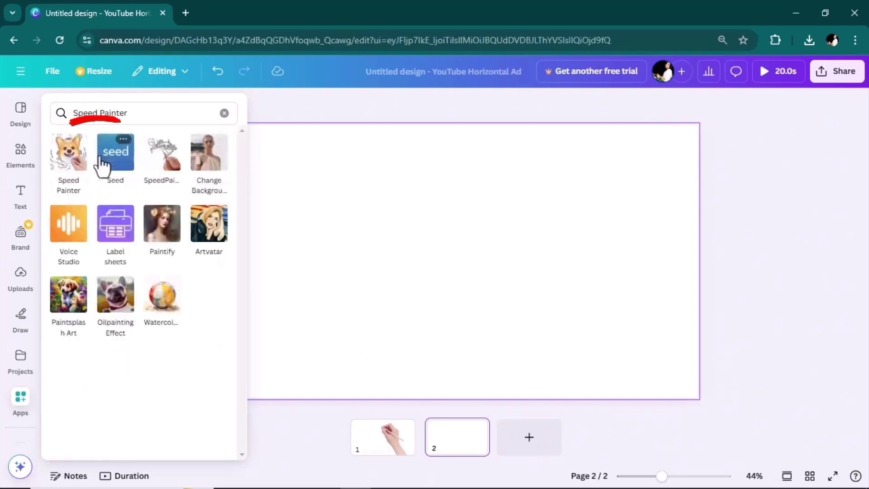
{"action": "left_click", "coordinate": [59, 163]}
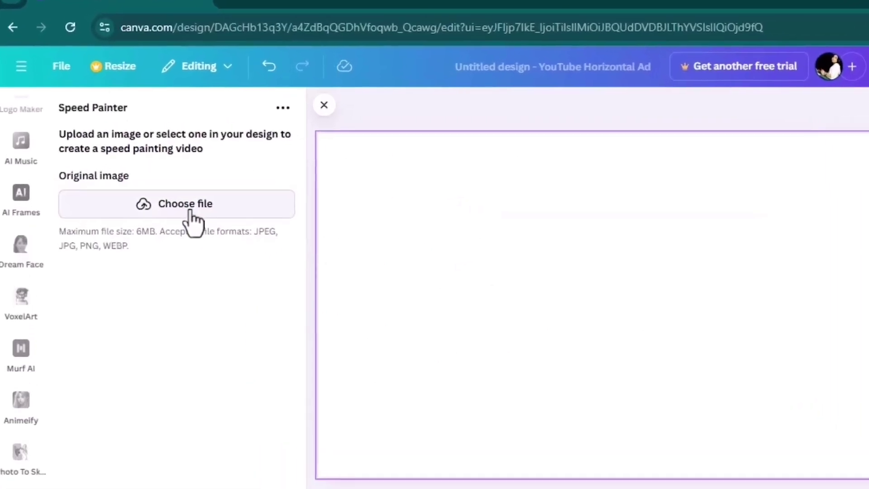
Load 'Untitled design.png', set a 5s sketch duration, and generate the video
{"action": "left_click", "coordinate": [212, 226]}
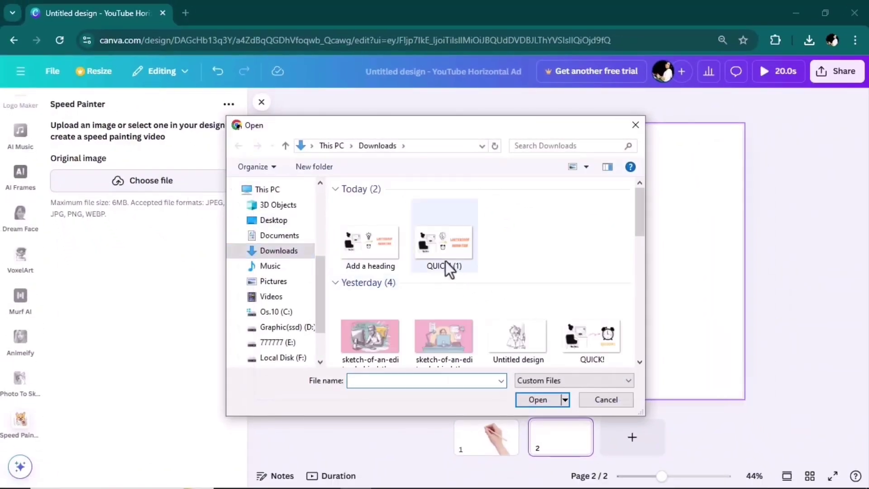
{"action": "left_click", "coordinate": [501, 328]}
{"action": "left_click", "coordinate": [541, 400]}
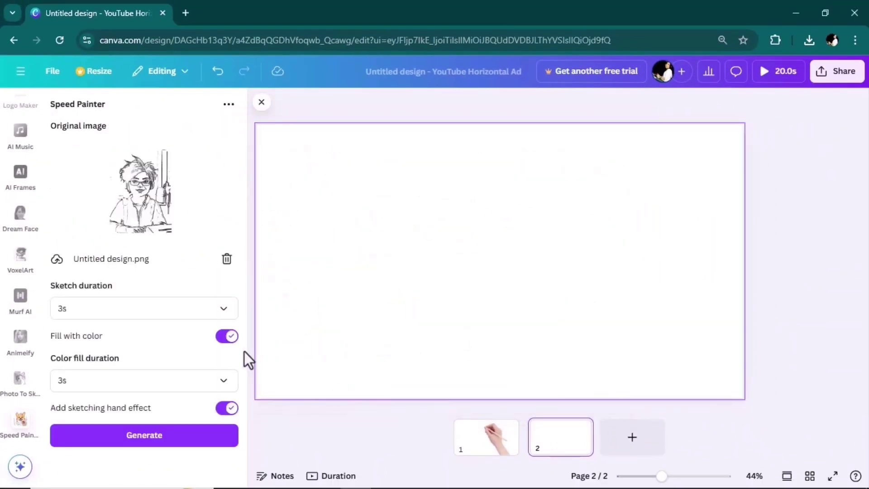
{"action": "left_click", "coordinate": [152, 313]}
{"action": "left_click", "coordinate": [102, 388]}
{"action": "left_click", "coordinate": [145, 436]}
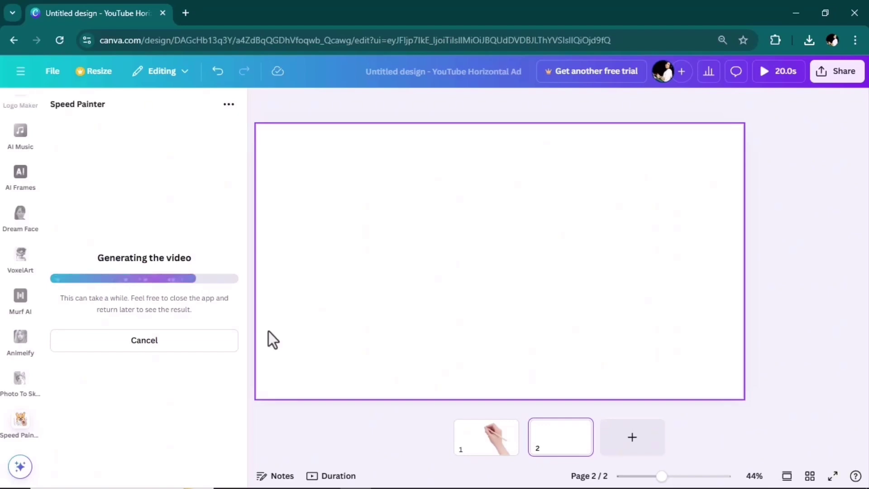
Add the generated sketch video to page 2, sized to cover the whole page
{"action": "left_click", "coordinate": [155, 278]}
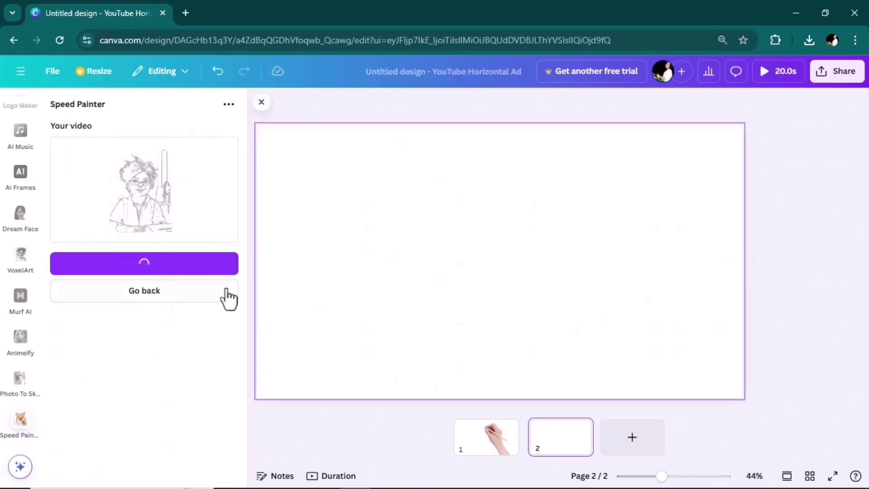
{"action": "left_click_drag", "start_coordinate": [401, 206], "coordinate": [258, 128]}
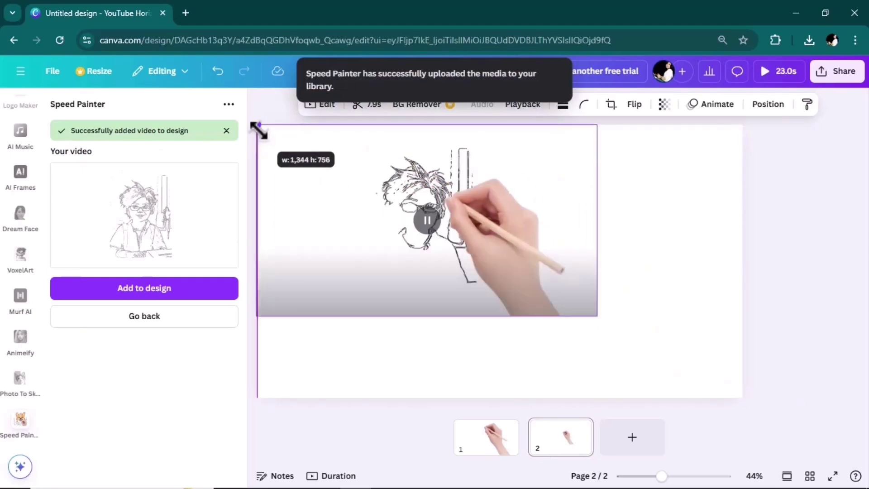
{"action": "left_click_drag", "start_coordinate": [602, 319], "coordinate": [738, 409]}
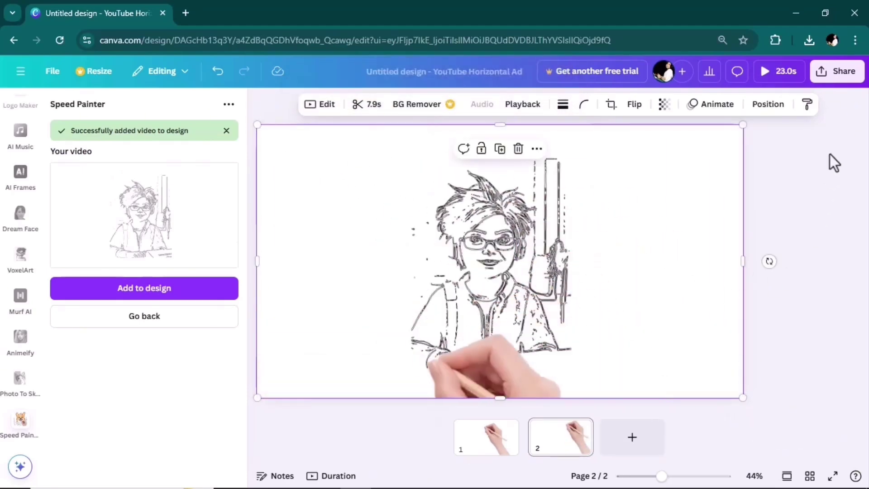
Download the two-page design as an MP4 video
{"action": "left_click", "coordinate": [835, 71]}
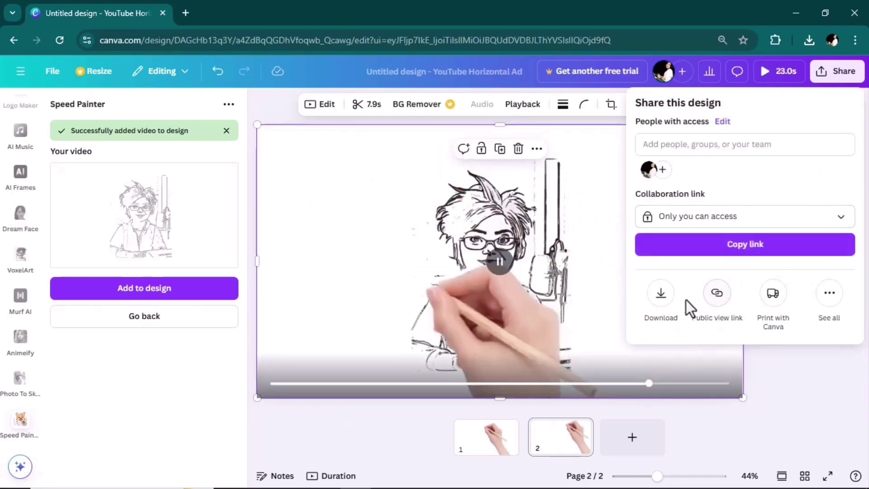
{"action": "left_click", "coordinate": [672, 299]}
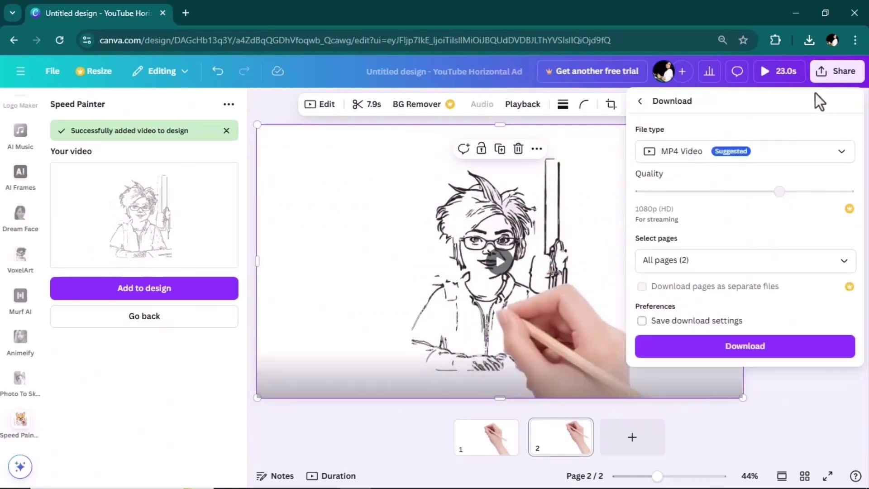
{"action": "left_click", "coordinate": [765, 347]}
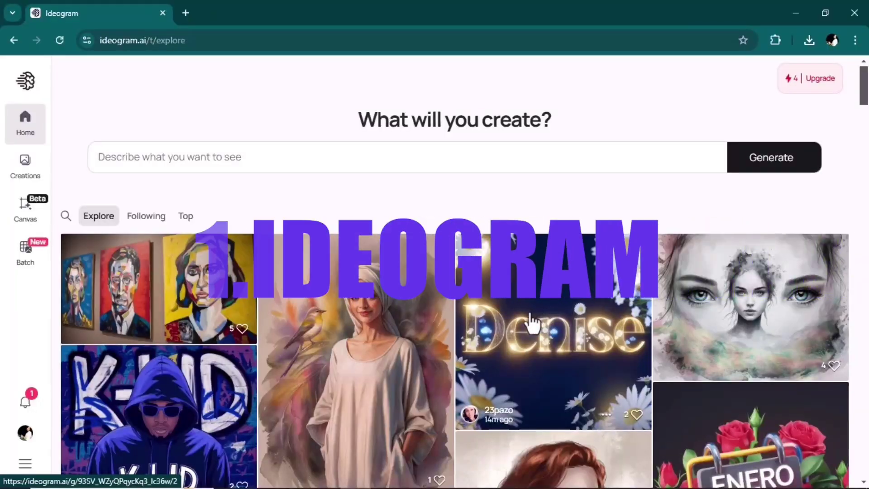
Generate 16:9 Pastel-palette images from the prompt 'sketch of an editor working behind the computer'
{"action": "scroll", "coordinate": [640, 301], "scroll_direction": "down", "scroll_amount": 10}
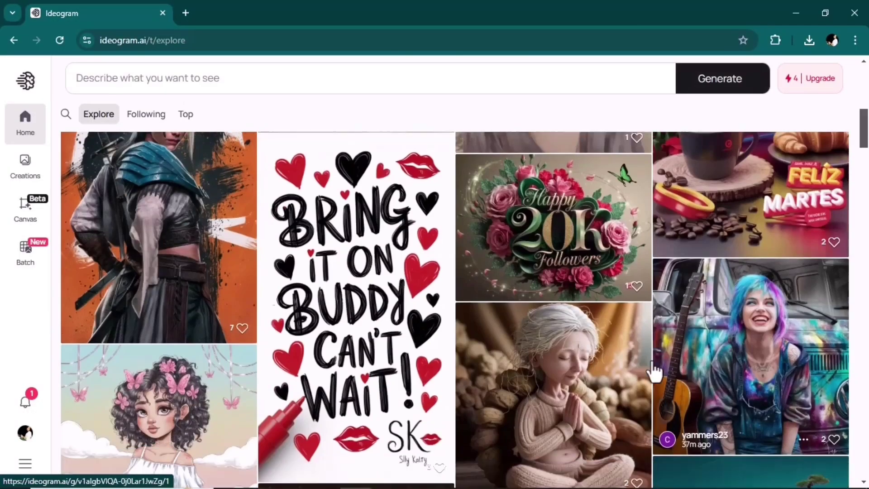
{"action": "scroll", "coordinate": [458, 342], "scroll_direction": "up", "scroll_amount": 10}
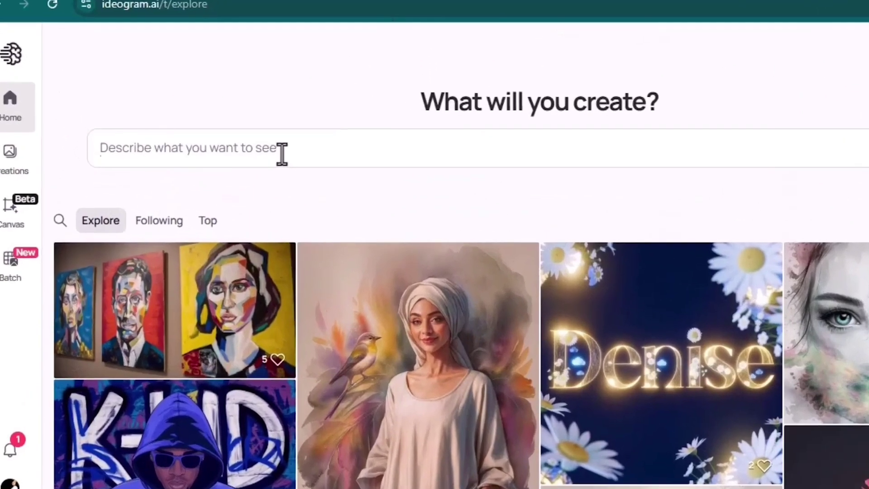
{"action": "left_click", "coordinate": [282, 154]}
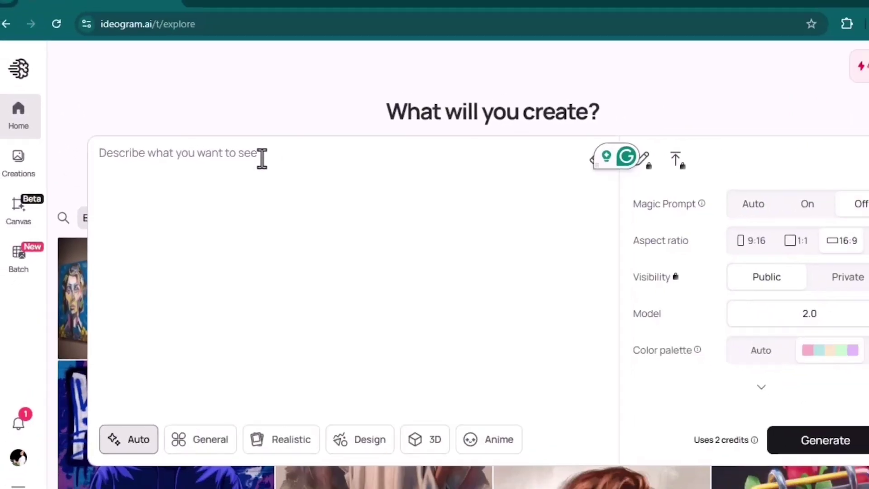
{"action": "type", "text": "sketch of an editor working behind the computer"}
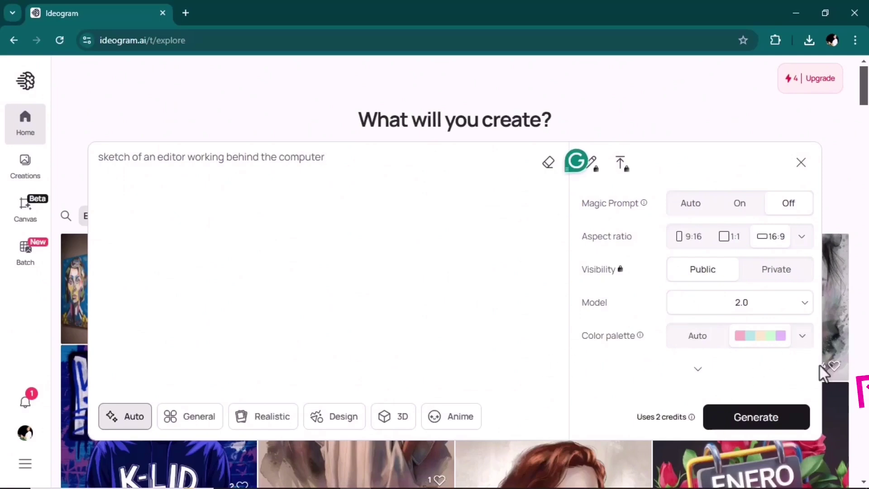
{"action": "left_click", "coordinate": [801, 337]}
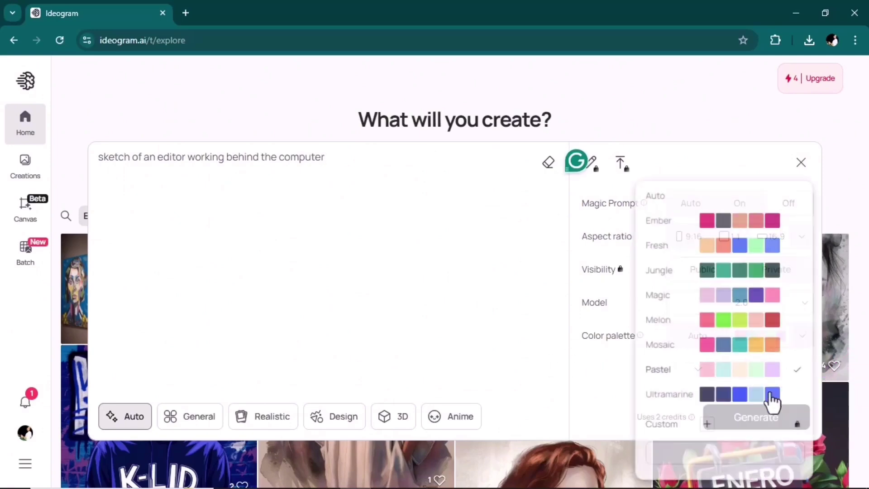
{"action": "left_click", "coordinate": [739, 380]}
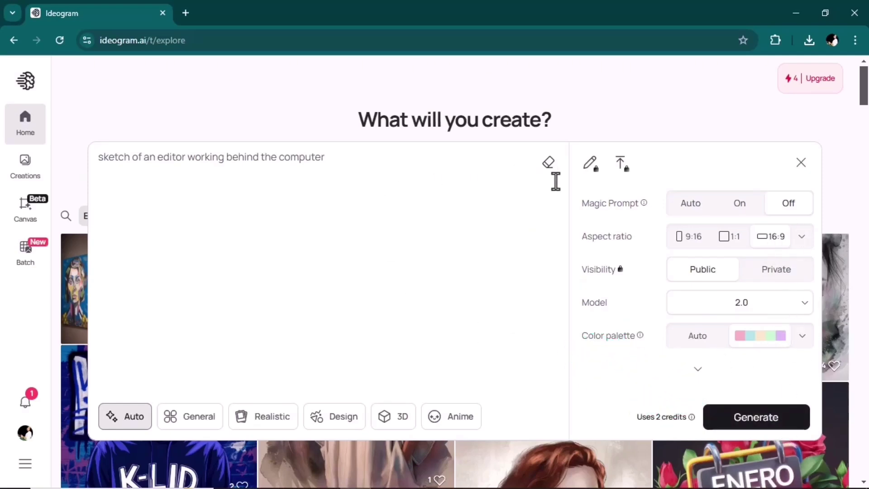
{"action": "left_click", "coordinate": [544, 251]}
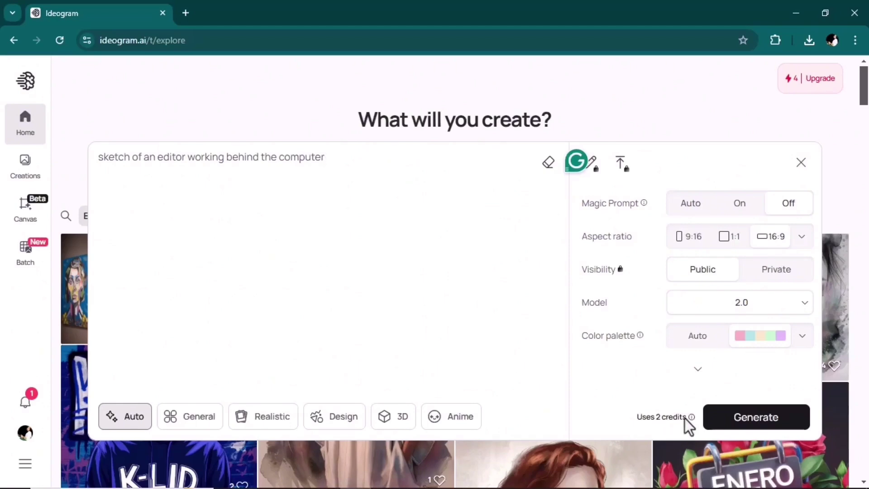
{"action": "left_click", "coordinate": [764, 421]}
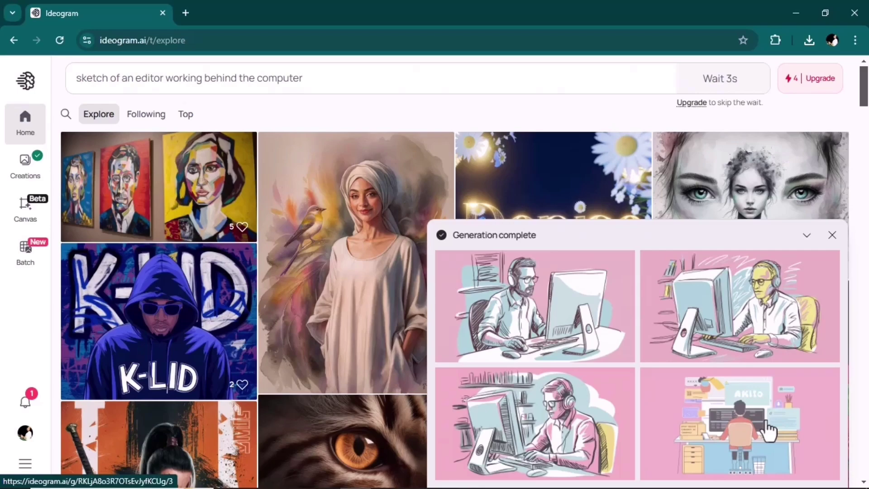
Download the first generated editor sketch as a JPEG
{"action": "left_click", "coordinate": [590, 315]}
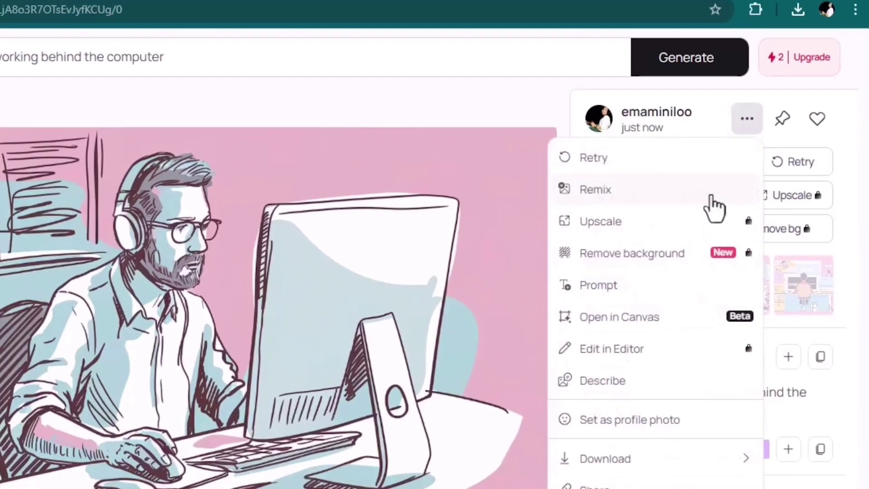
{"action": "mouse_move", "coordinate": [600, 457]}
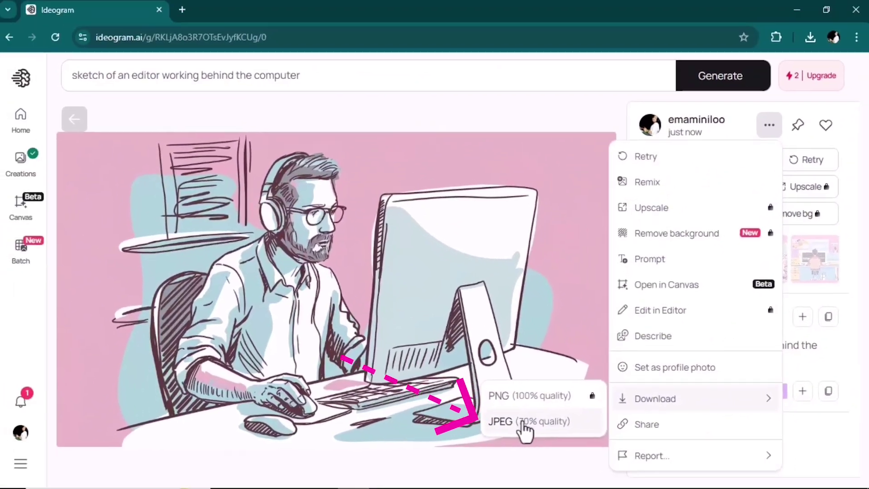
{"action": "left_click", "coordinate": [525, 426]}
{"action": "left_click", "coordinate": [539, 120]}
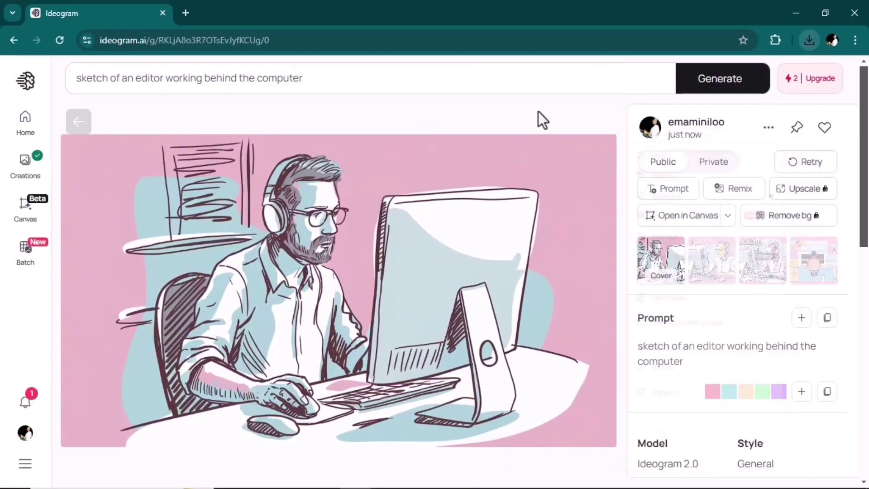
Download the second sketch variant as a JPEG and close the downloads list
{"action": "left_click", "coordinate": [707, 271]}
{"action": "left_click", "coordinate": [762, 131]}
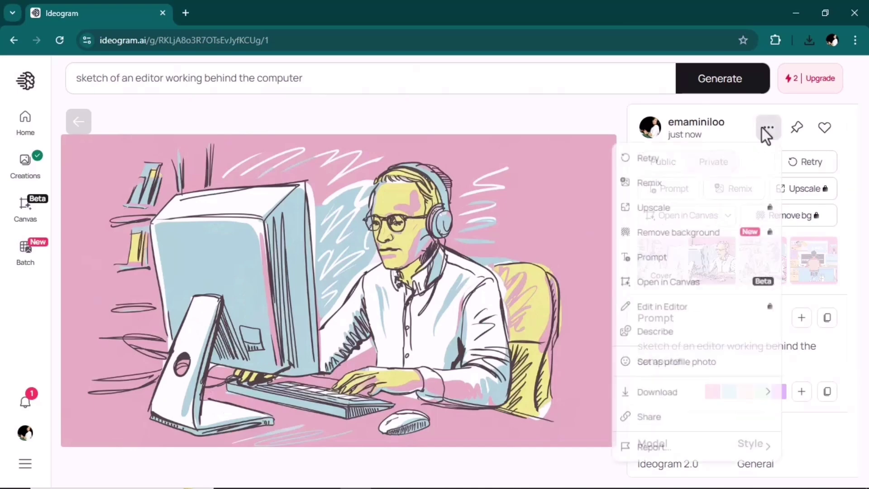
{"action": "mouse_move", "coordinate": [655, 399]}
{"action": "left_click", "coordinate": [513, 423]}
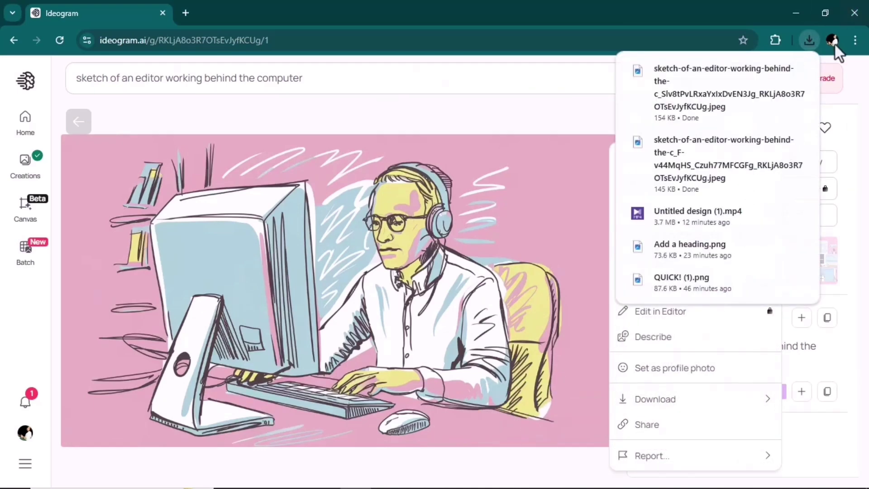
{"action": "left_click", "coordinate": [664, 311]}
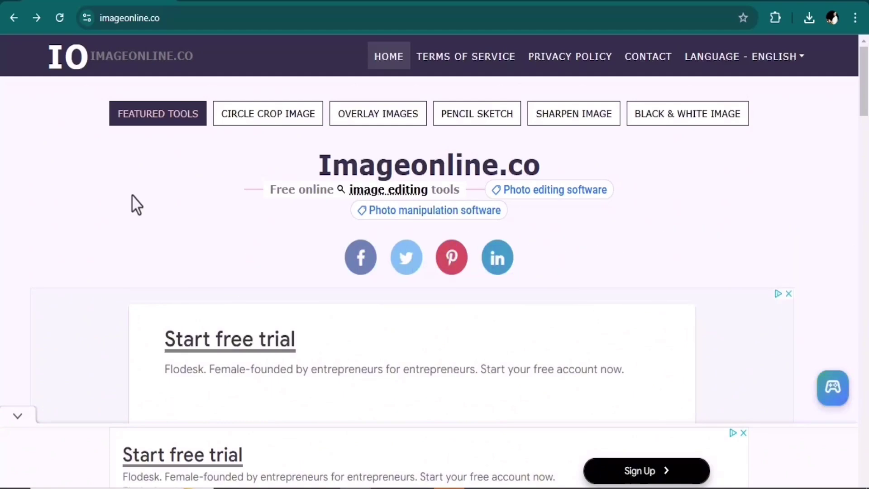
Upload the avatar image IMG_9667.PNG into Imageonline's Pencil Sketch tool
{"action": "left_click", "coordinate": [473, 123]}
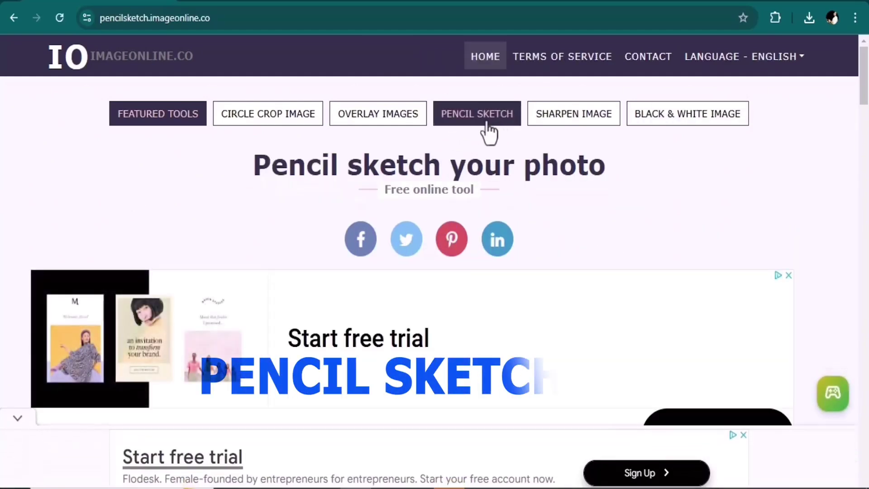
{"action": "scroll", "coordinate": [383, 161], "scroll_direction": "down", "scroll_amount": 8}
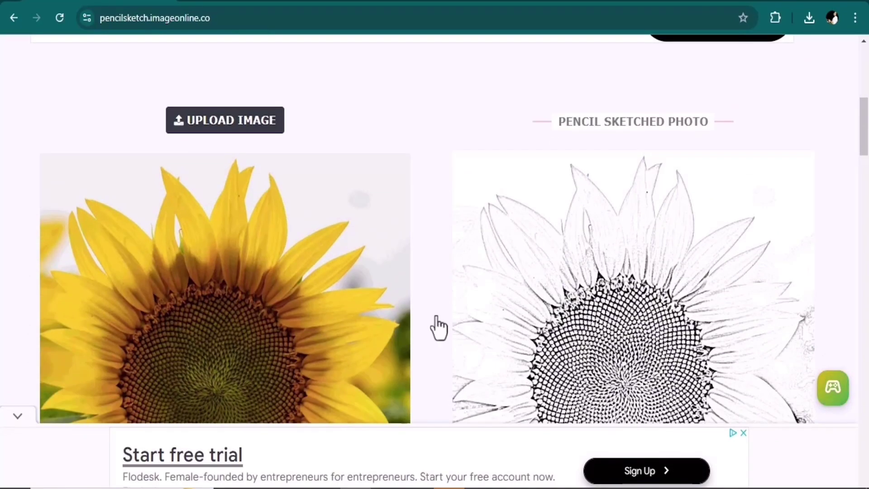
{"action": "scroll", "coordinate": [421, 307], "scroll_direction": "down", "scroll_amount": 2}
{"action": "scroll", "coordinate": [335, 272], "scroll_direction": "up", "scroll_amount": 3}
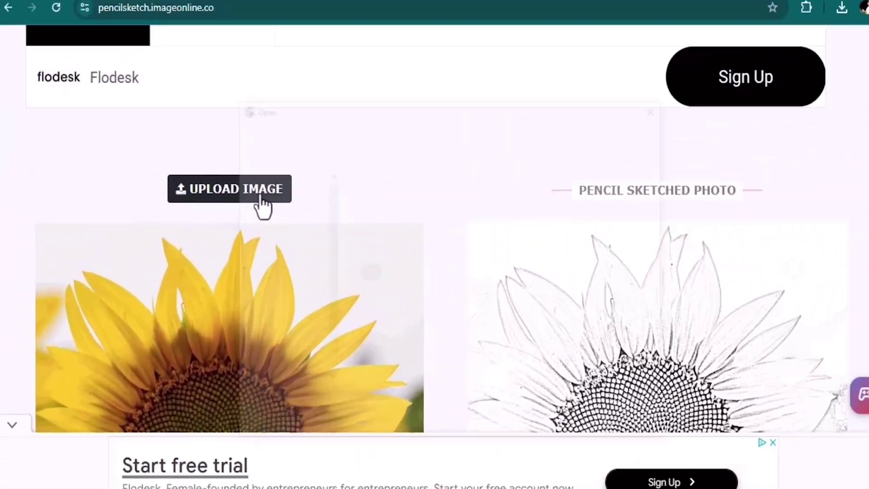
{"action": "left_click", "coordinate": [304, 183]}
{"action": "left_click", "coordinate": [678, 370]}
{"action": "left_click", "coordinate": [700, 488]}
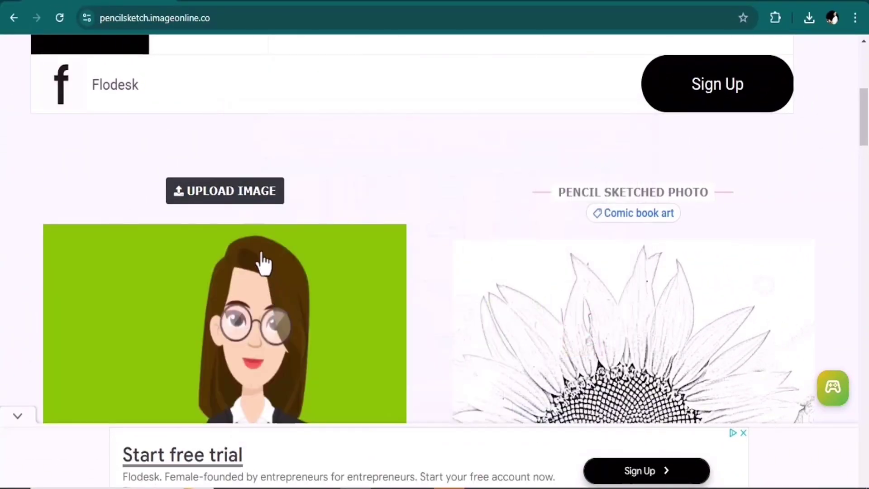
Convert the avatar to a pencil sketch and download the 148 KB result, closing the ad
{"action": "scroll", "coordinate": [262, 263], "scroll_direction": "down", "scroll_amount": 7}
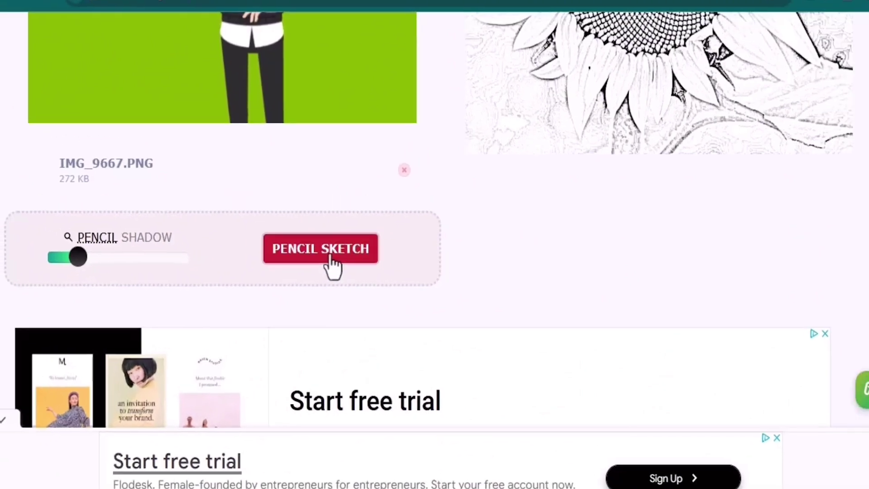
{"action": "left_click", "coordinate": [331, 258]}
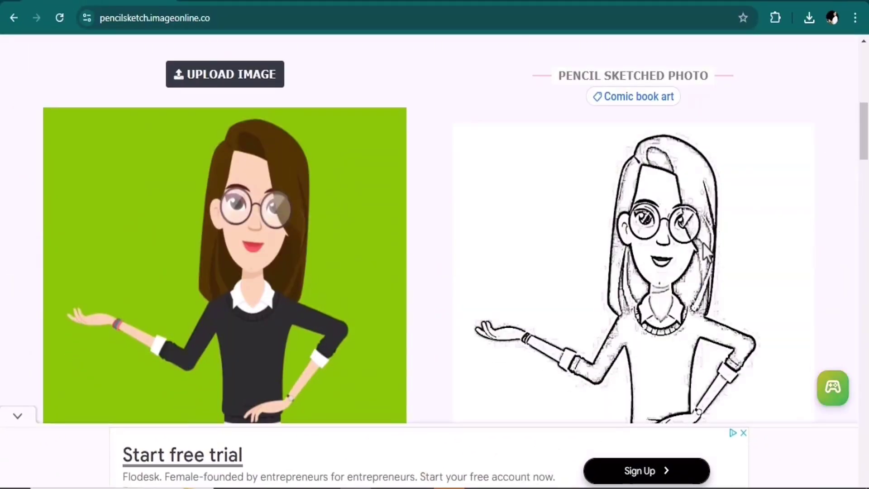
{"action": "scroll", "coordinate": [702, 243], "scroll_direction": "down", "scroll_amount": 6}
{"action": "left_click", "coordinate": [675, 244]}
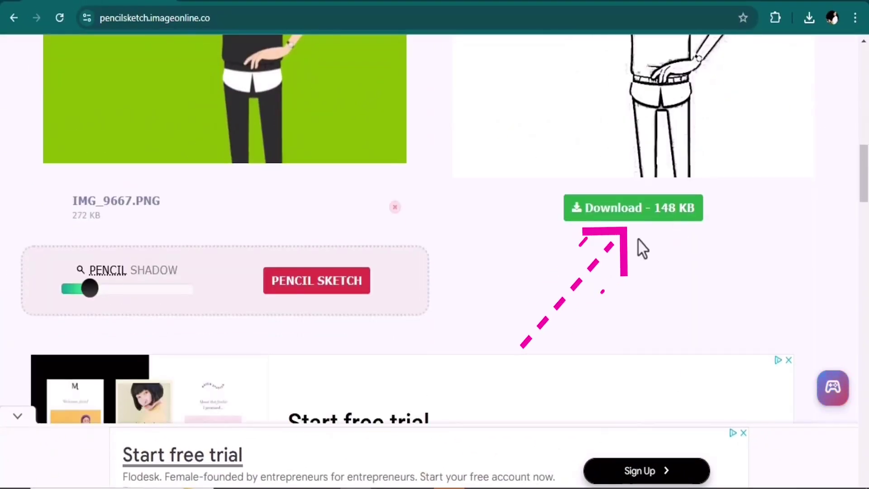
{"action": "left_click", "coordinate": [783, 126]}
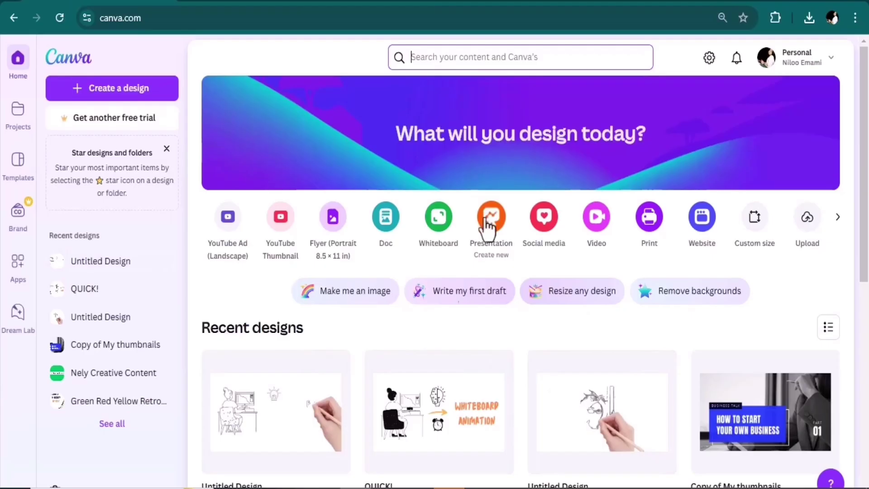
Find the Photo To Sketch app and use it in a new YouTube Ad (Landscape) design
{"action": "left_click", "coordinate": [17, 262]}
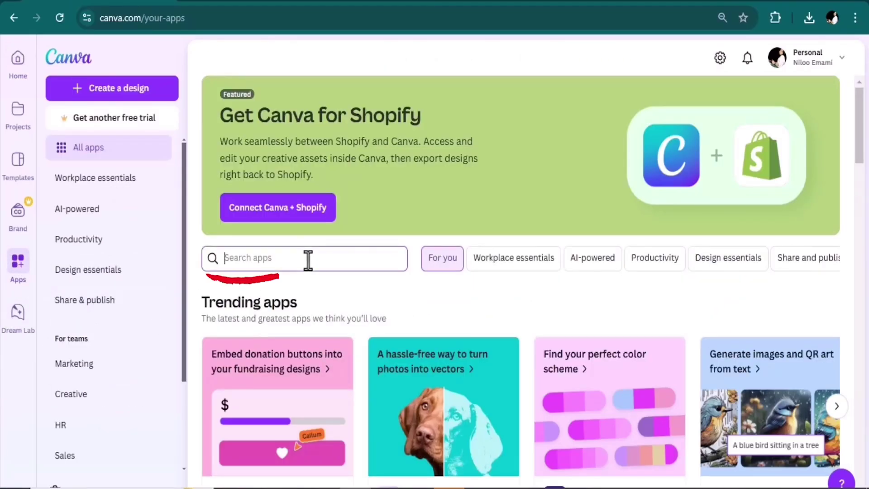
{"action": "type", "text": "photo to sketch"}
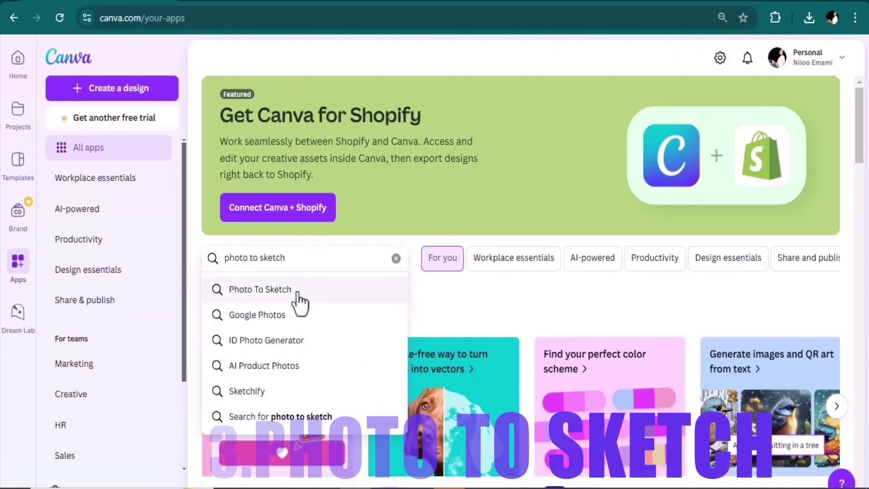
{"action": "left_click", "coordinate": [292, 289]}
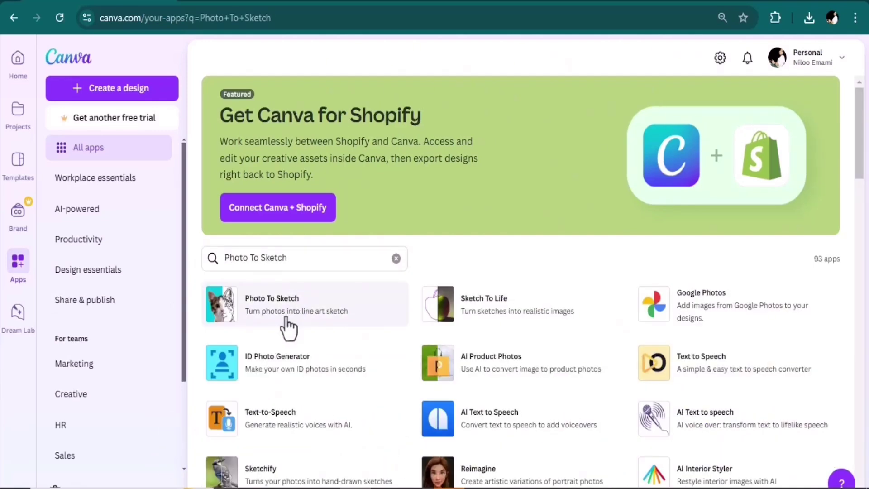
{"action": "left_click", "coordinate": [286, 321]}
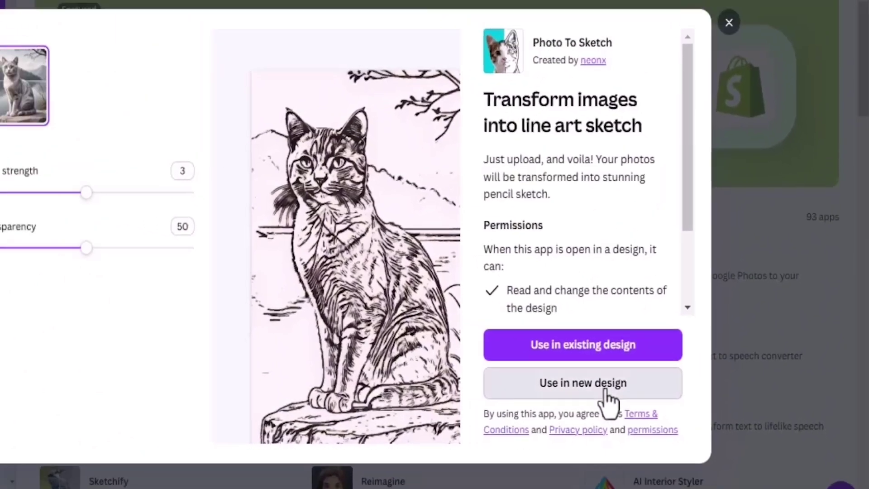
{"action": "left_click", "coordinate": [654, 392]}
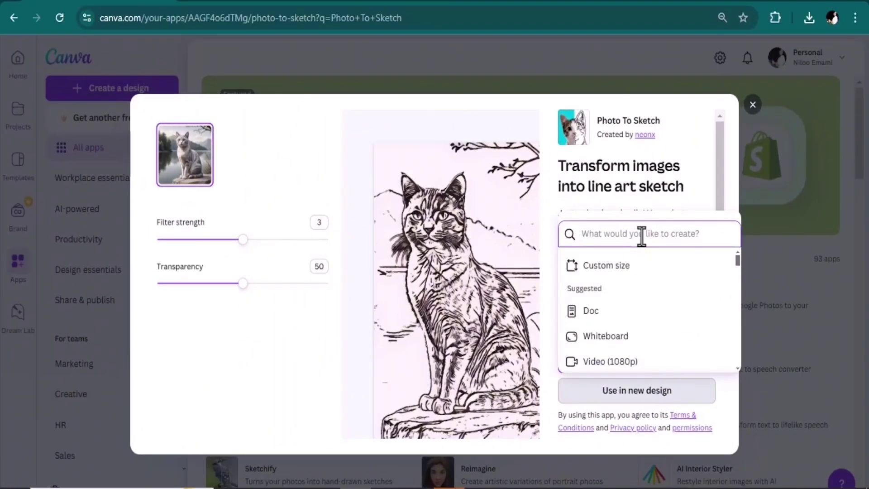
{"action": "type", "text": "youtube"}
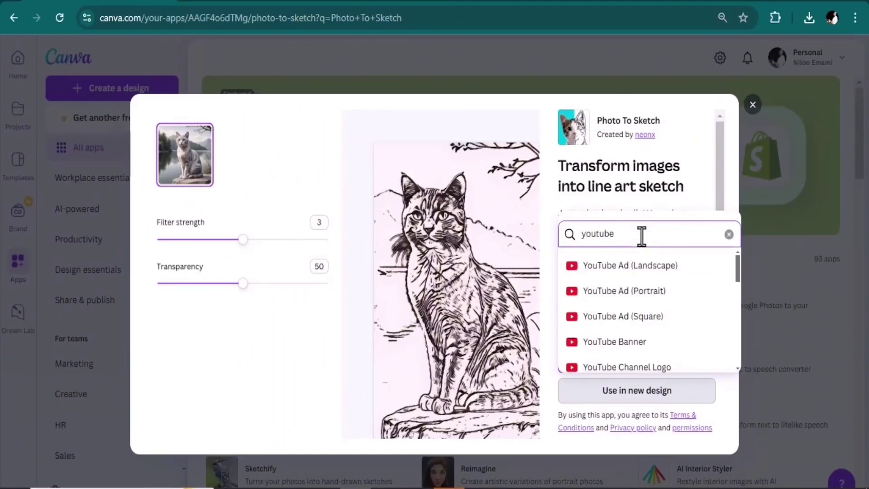
{"action": "left_click", "coordinate": [665, 258]}
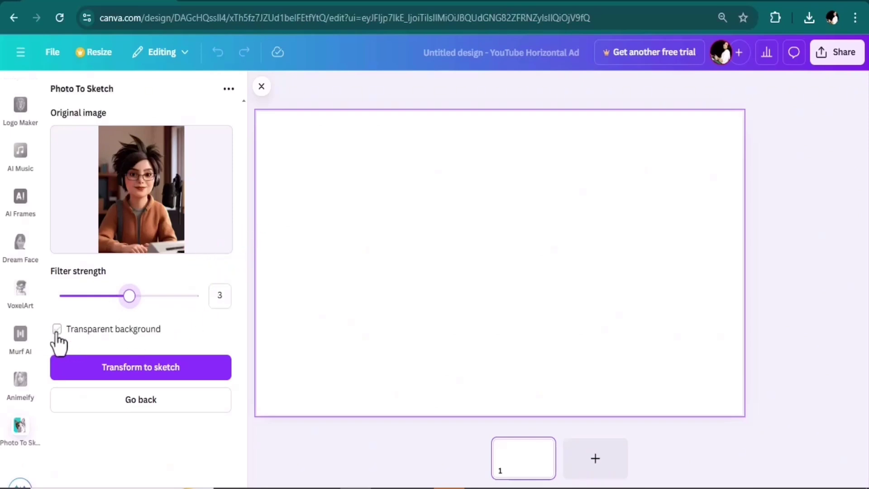
Transform the character photo into a sketch and enlarge it to fill the page height
{"action": "left_click", "coordinate": [141, 372]}
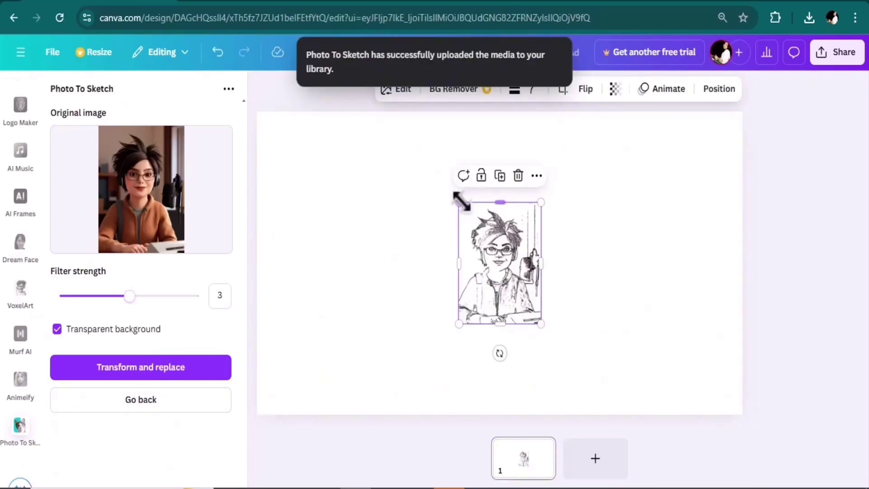
{"action": "left_click_drag", "start_coordinate": [443, 194], "coordinate": [386, 155]}
{"action": "left_click_drag", "start_coordinate": [542, 324], "coordinate": [594, 403]}
{"action": "mouse_move", "coordinate": [412, 134]}
{"action": "left_mouse_down"}
{"action": "mouse_move", "coordinate": [389, 120]}
{"action": "mouse_move", "coordinate": [393, 114]}
{"action": "left_mouse_up"}
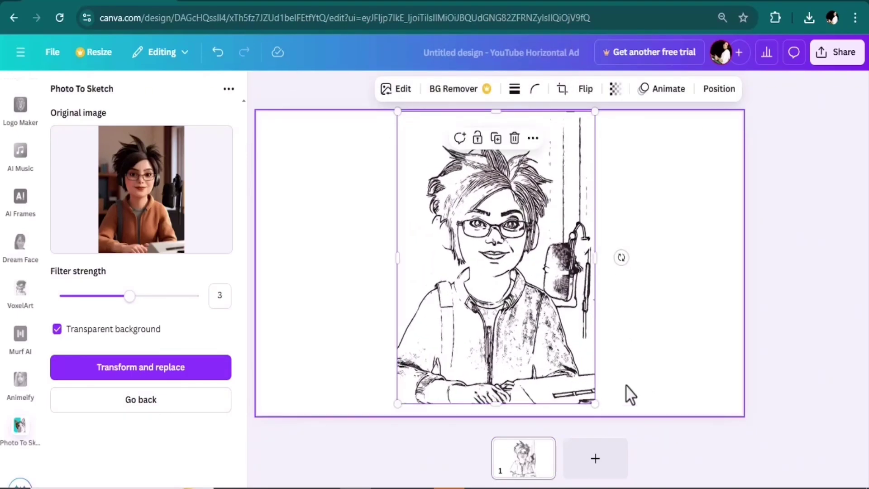
{"action": "left_click_drag", "start_coordinate": [595, 403], "coordinate": [600, 413]}
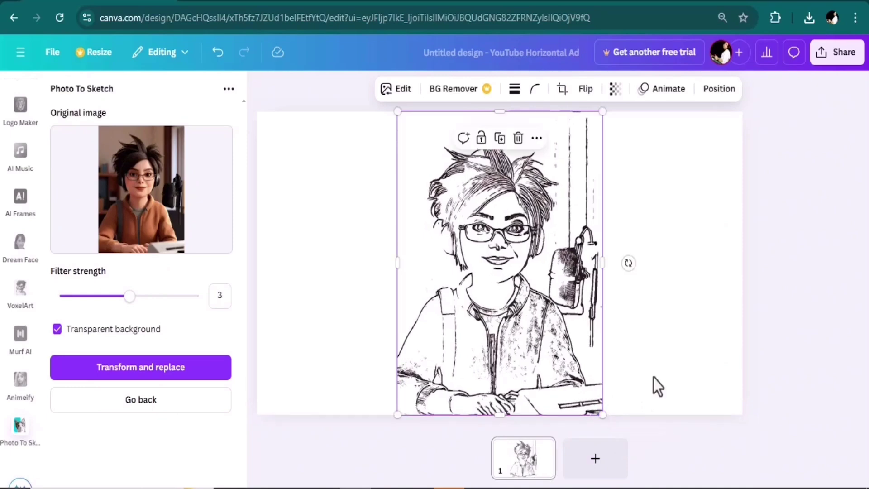
{"action": "left_click", "coordinate": [786, 425]}
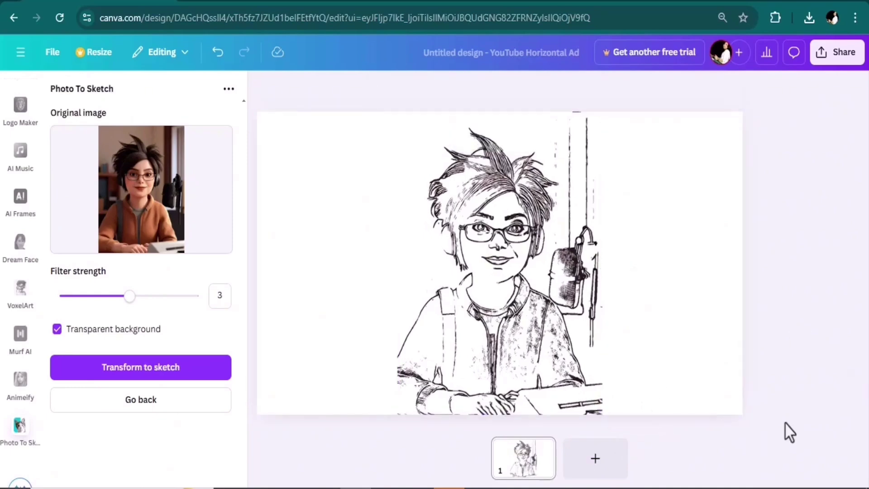
Download the design as a PNG
{"action": "left_click", "coordinate": [827, 68]}
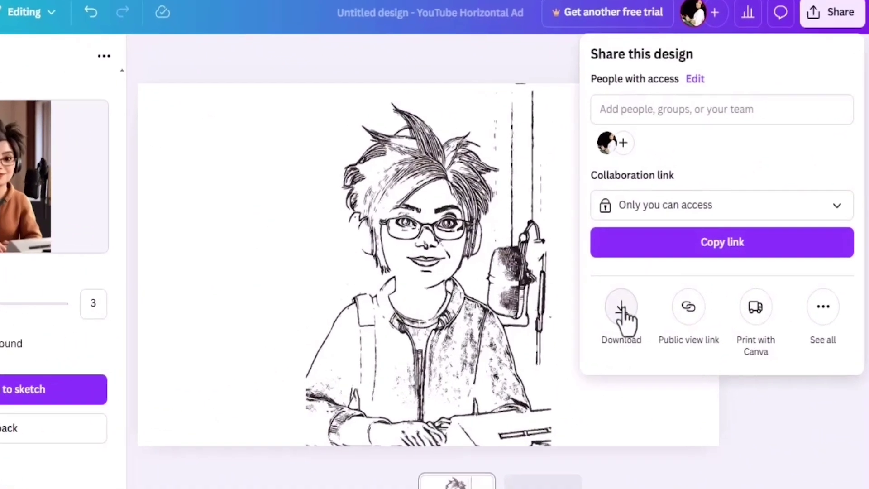
{"action": "left_click", "coordinate": [589, 329]}
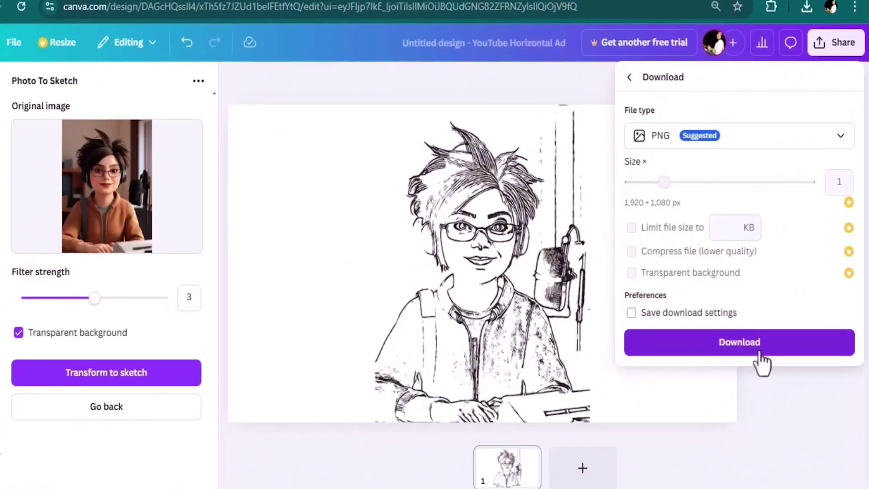
{"action": "left_click", "coordinate": [751, 358]}
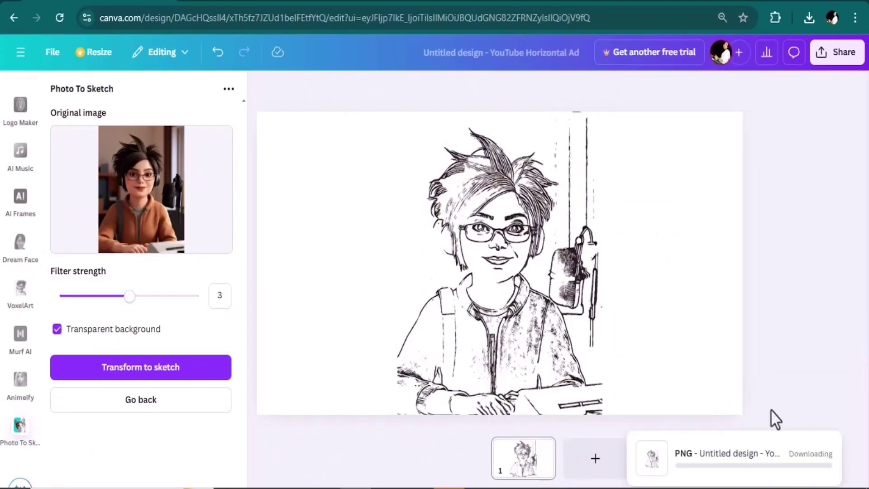